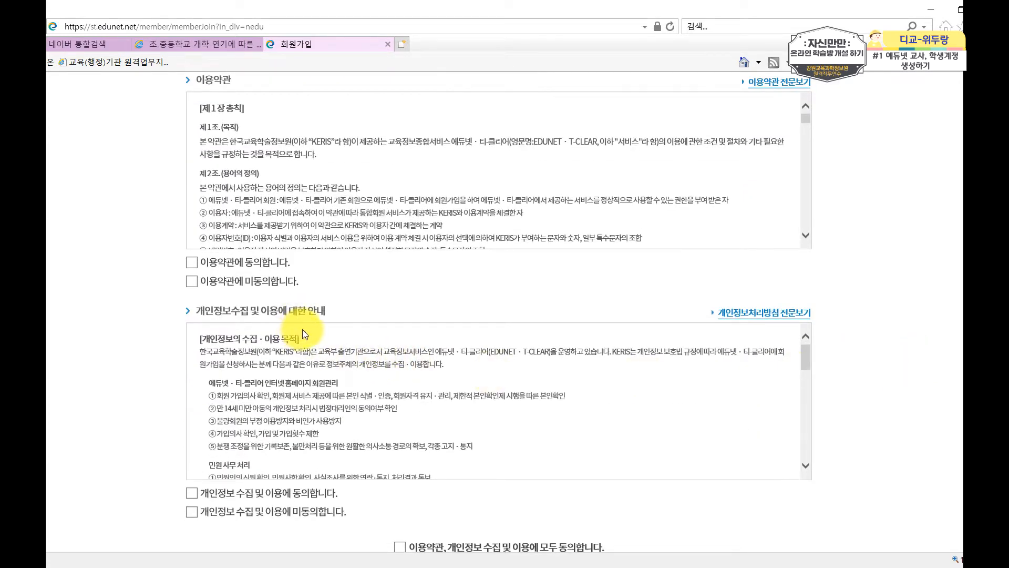
Agree to all terms and privacy conditions with 모두 동의합니다, confirm with 동의함, and choose the 학생 card.
scroll(304, 334, "down", 2)
scroll(135, 406, "down", 3)
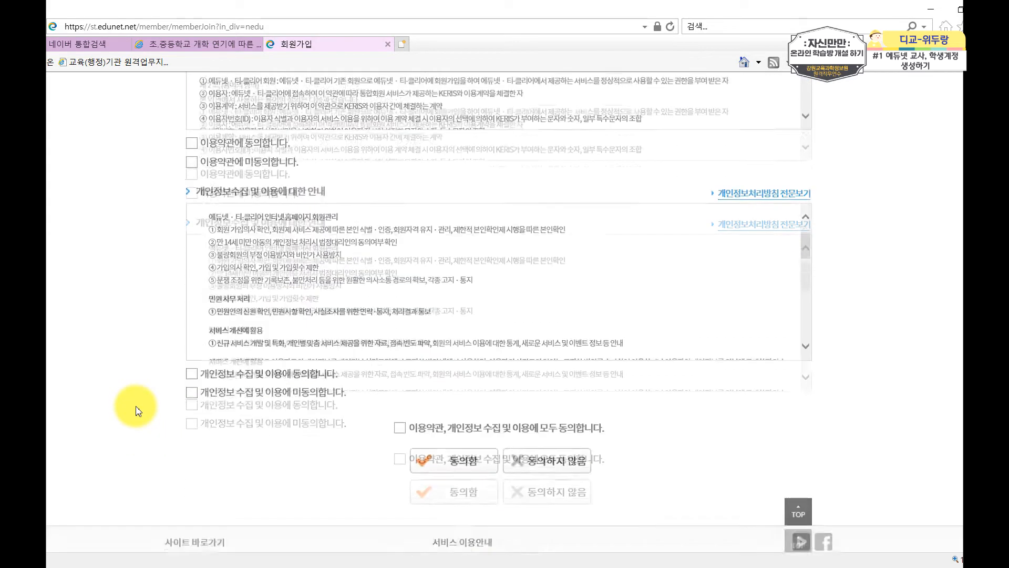
left_click(398, 403)
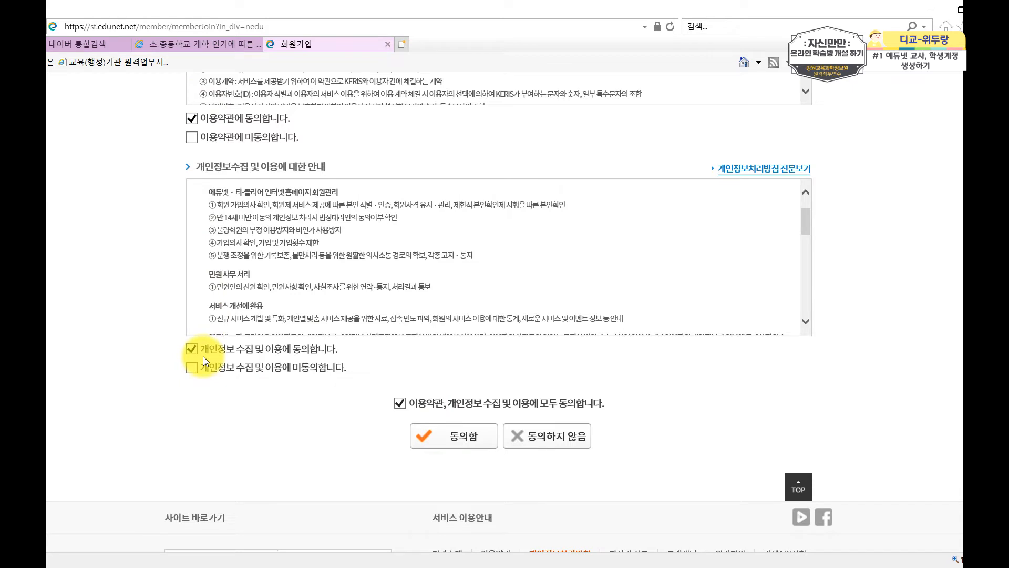
left_click(442, 440)
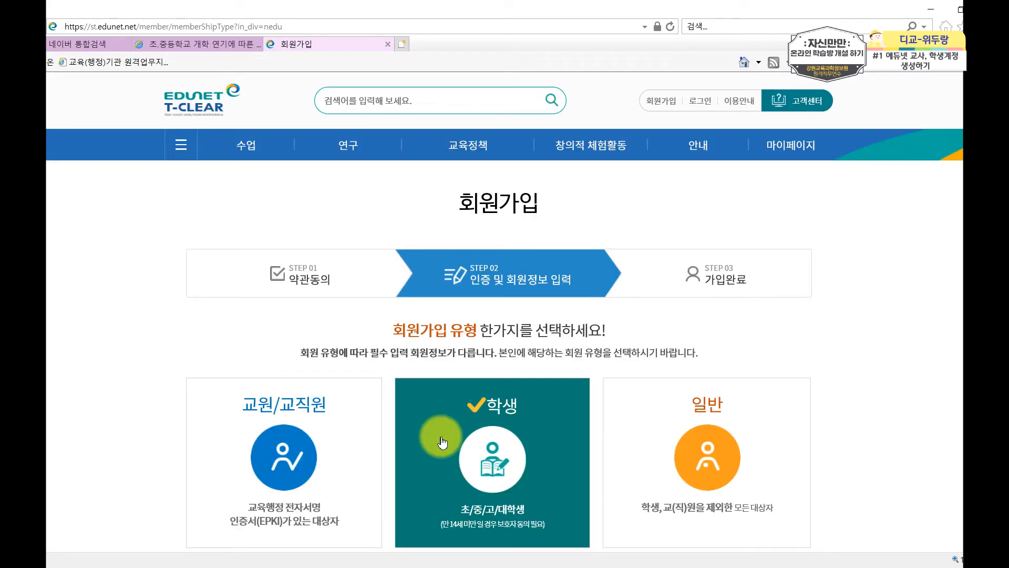
left_click(443, 441)
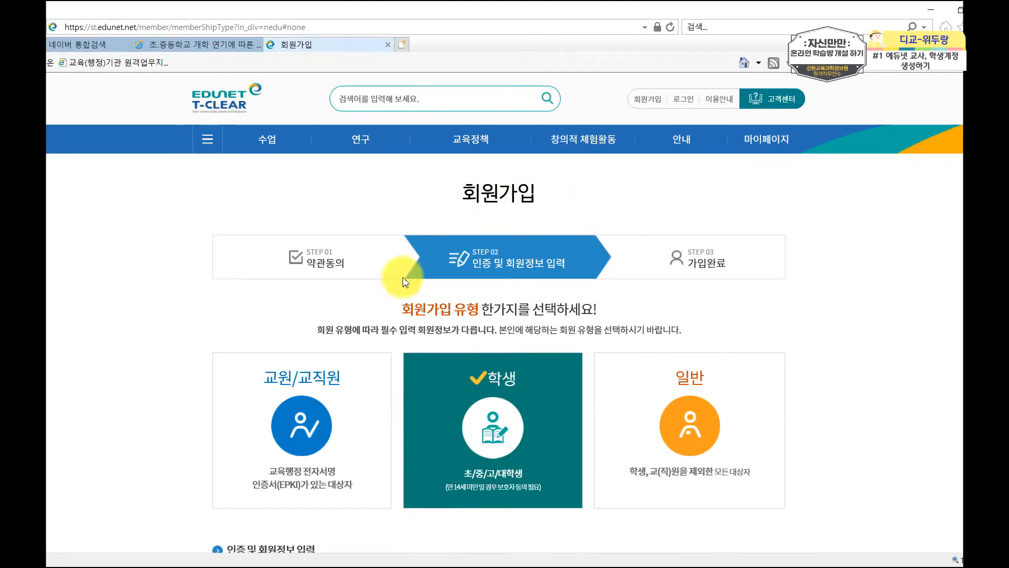
Switch to the 교원/교직원 membership type and set the birth year to 1995.
left_click(309, 440)
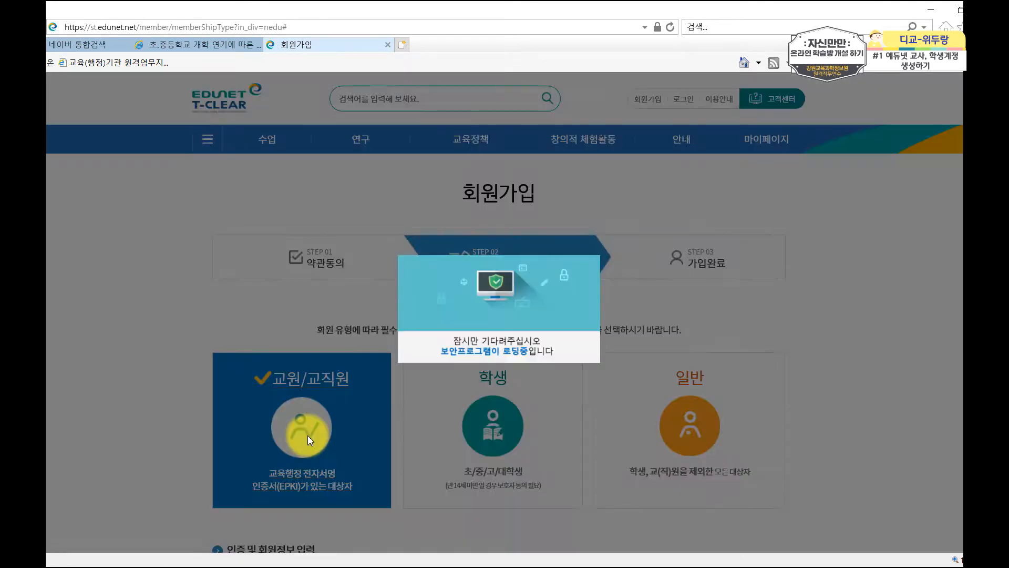
scroll(299, 399, "down", 5)
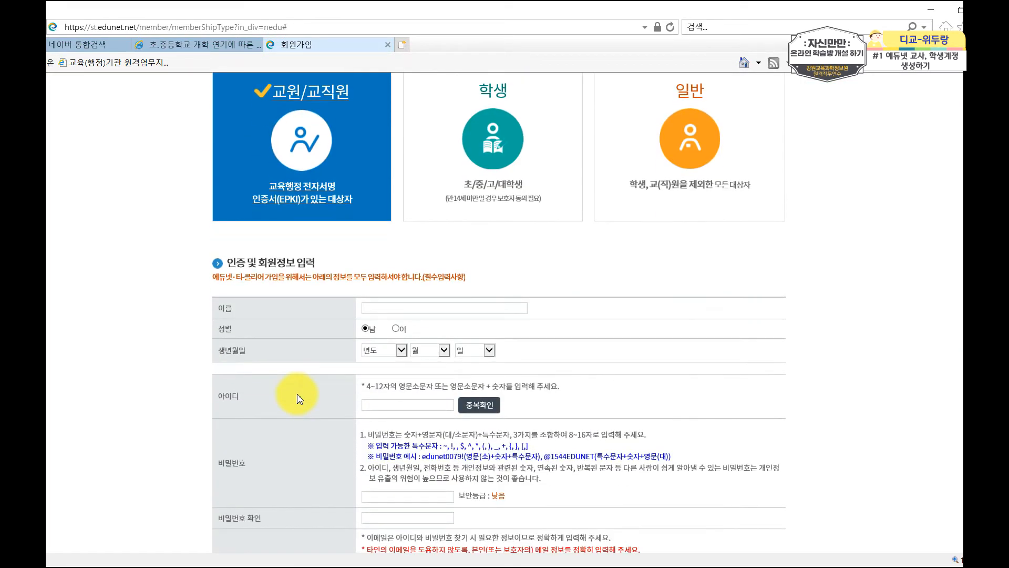
left_click(389, 308)
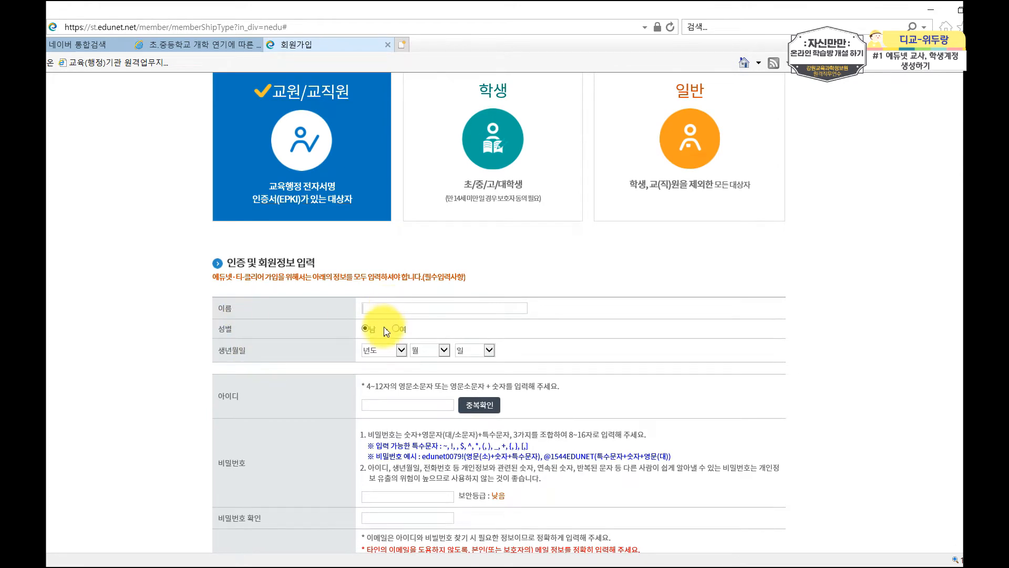
left_click(384, 353)
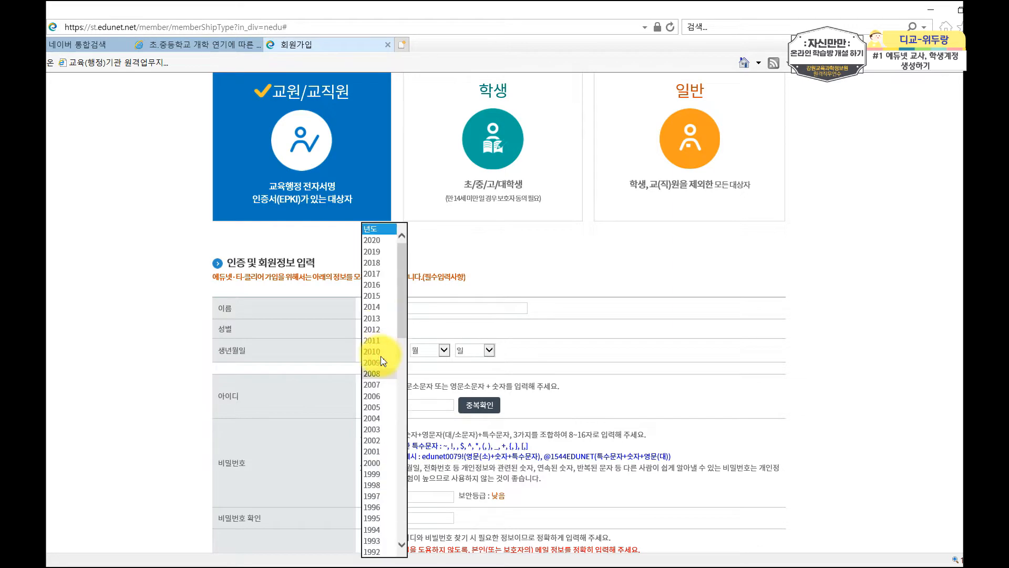
left_click(383, 518)
Move down the form to the ID and password fields.
scroll(451, 420, "down", 3)
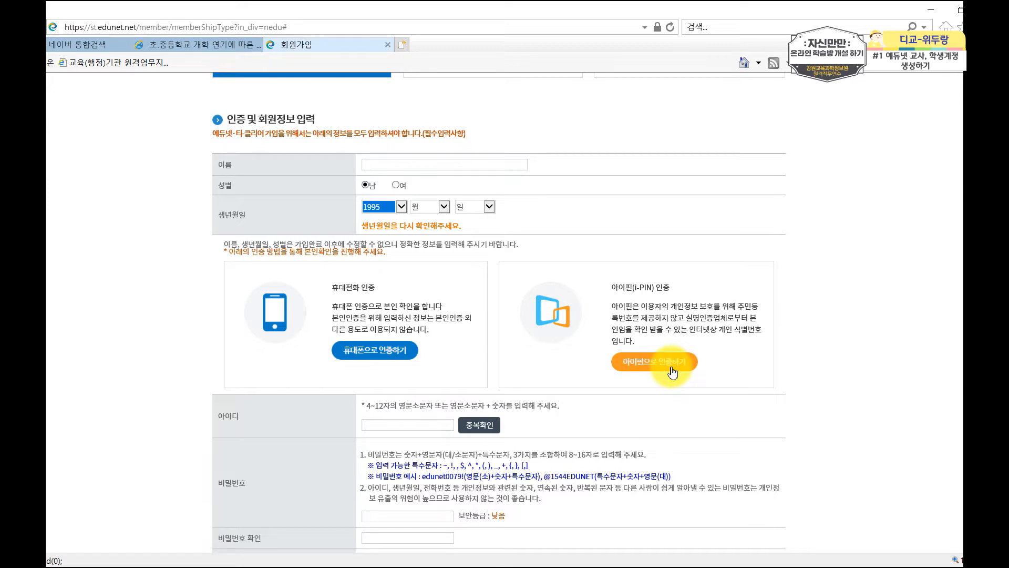
scroll(672, 373, "down", 4)
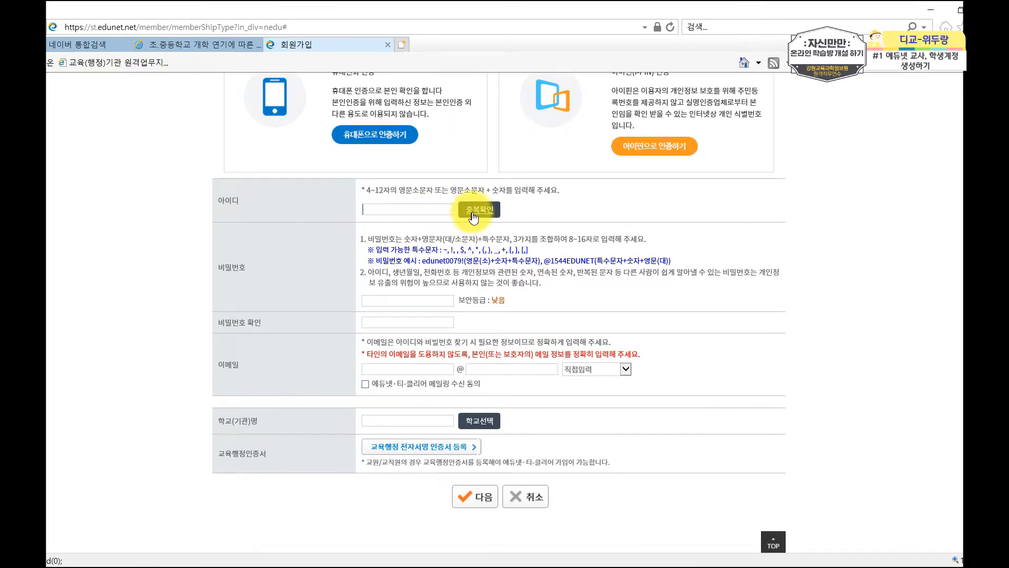
left_click(415, 294)
left_click(416, 296)
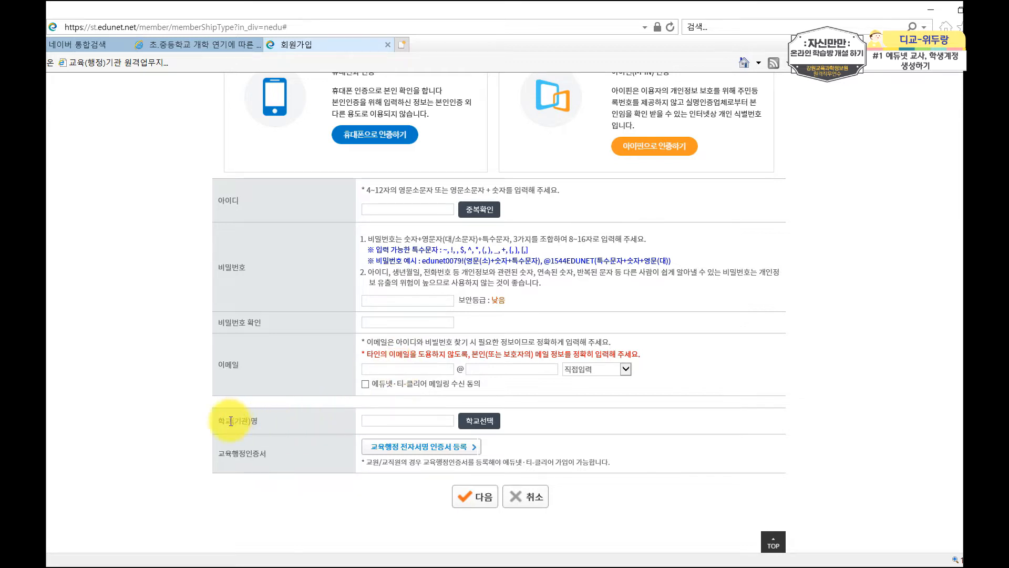
left_click(480, 419)
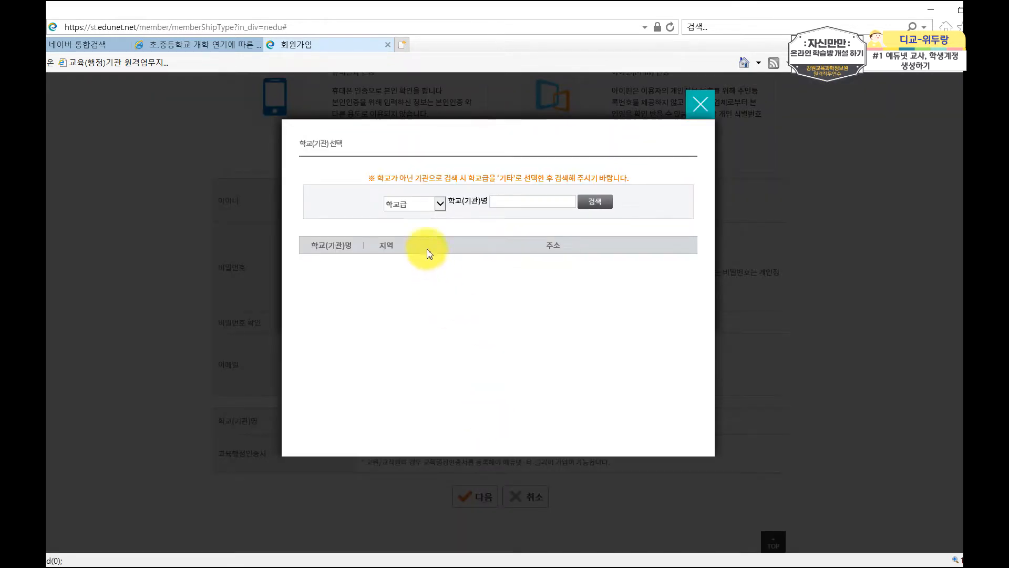
left_click(413, 204)
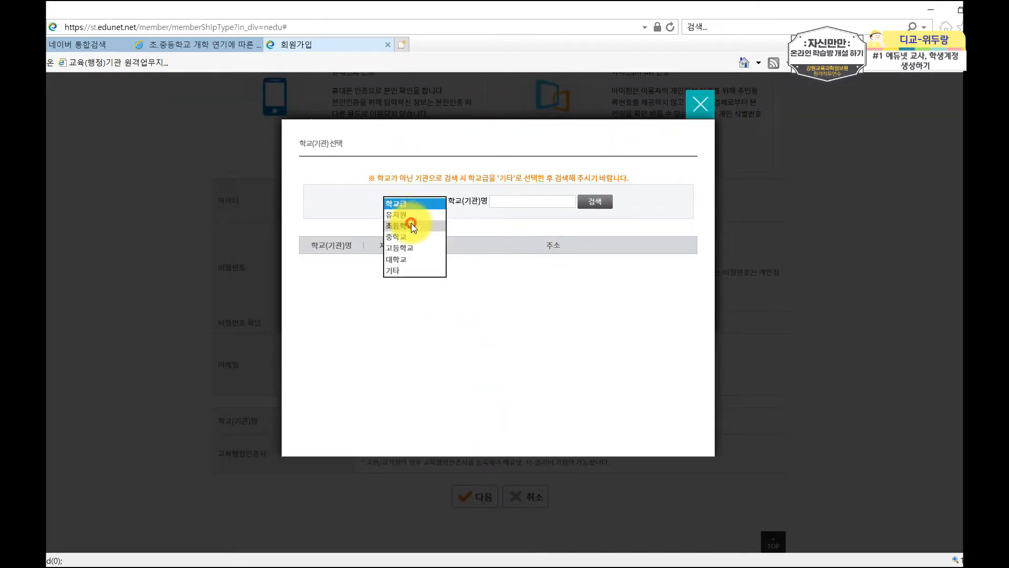
left_click(402, 225)
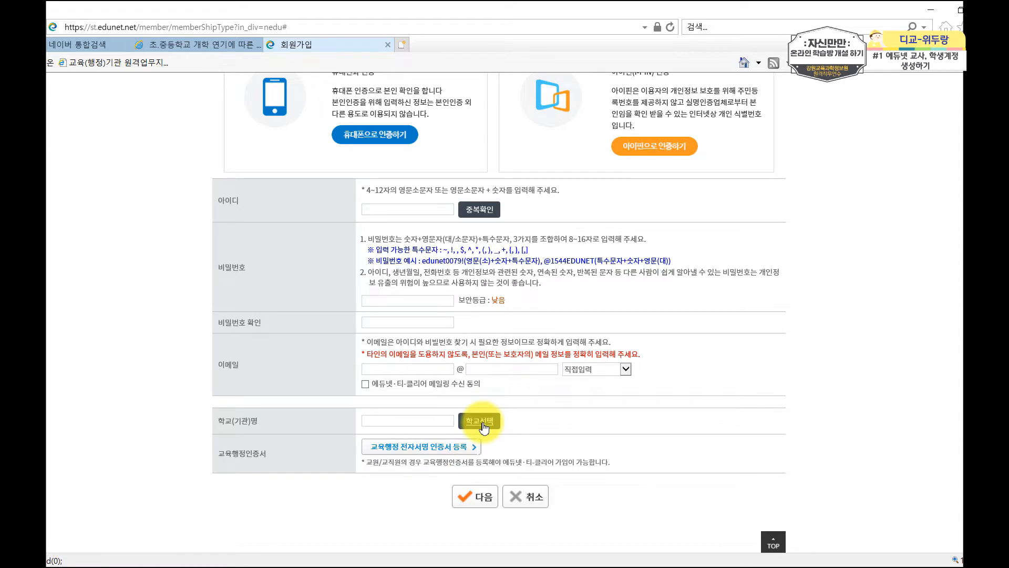
left_click(451, 450)
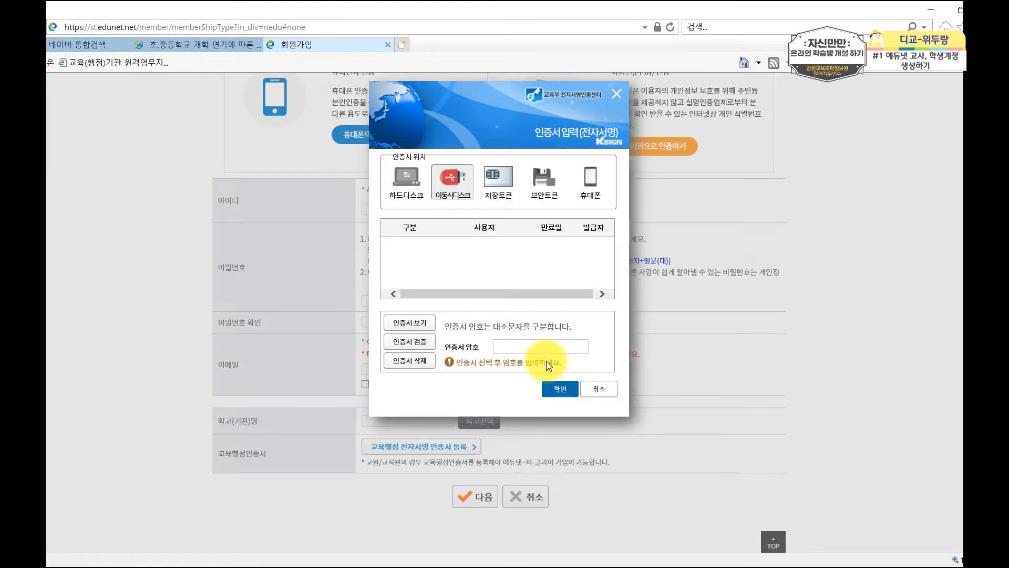
left_click(594, 390)
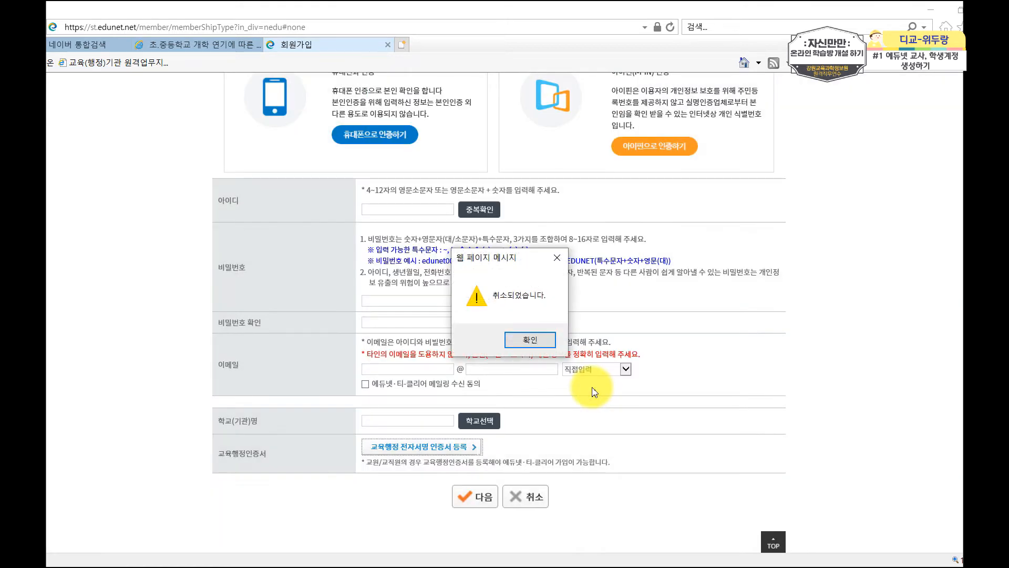
left_click(532, 341)
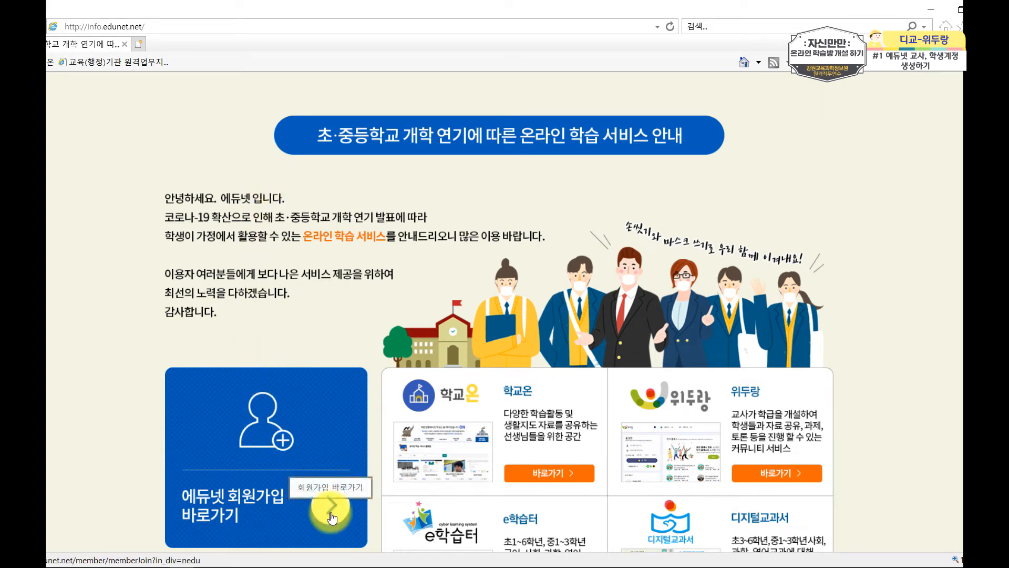
Restart sign-up via 에듀넷 회원가입 바로가기 and agree again to all terms and privacy conditions.
left_click(331, 515)
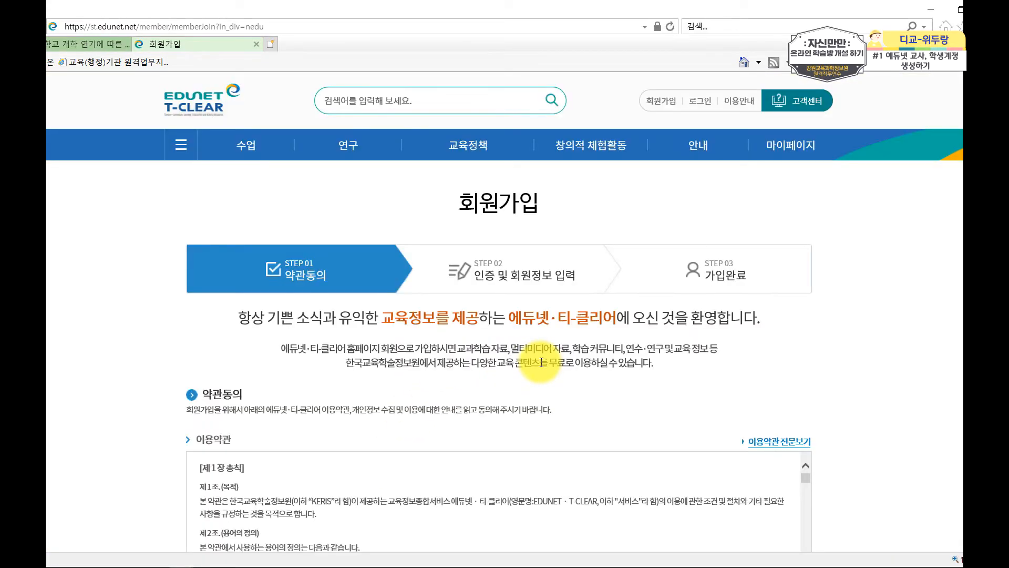
scroll(542, 363, "down", 4)
scroll(84, 395, "down", 7)
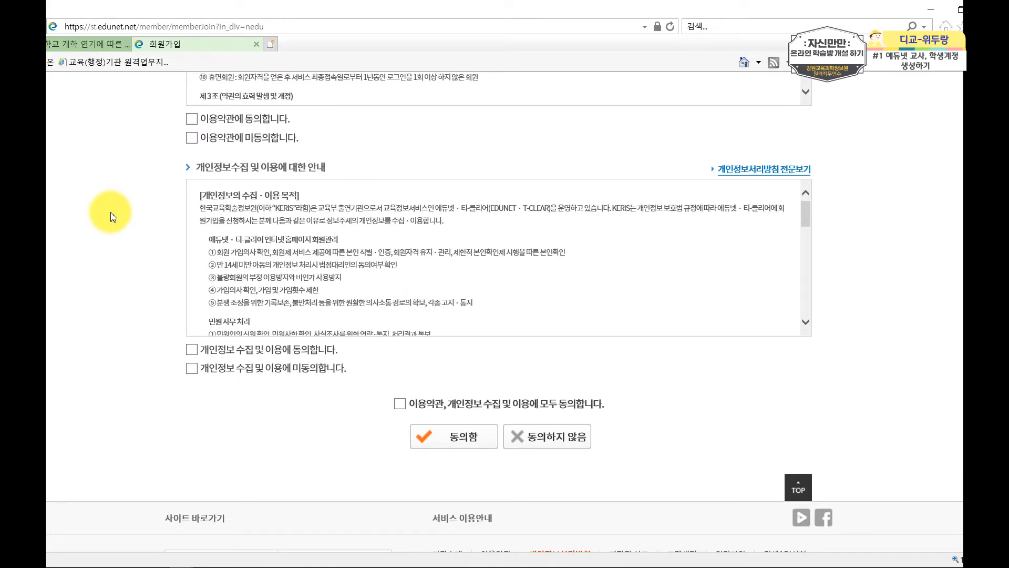
left_click(400, 403)
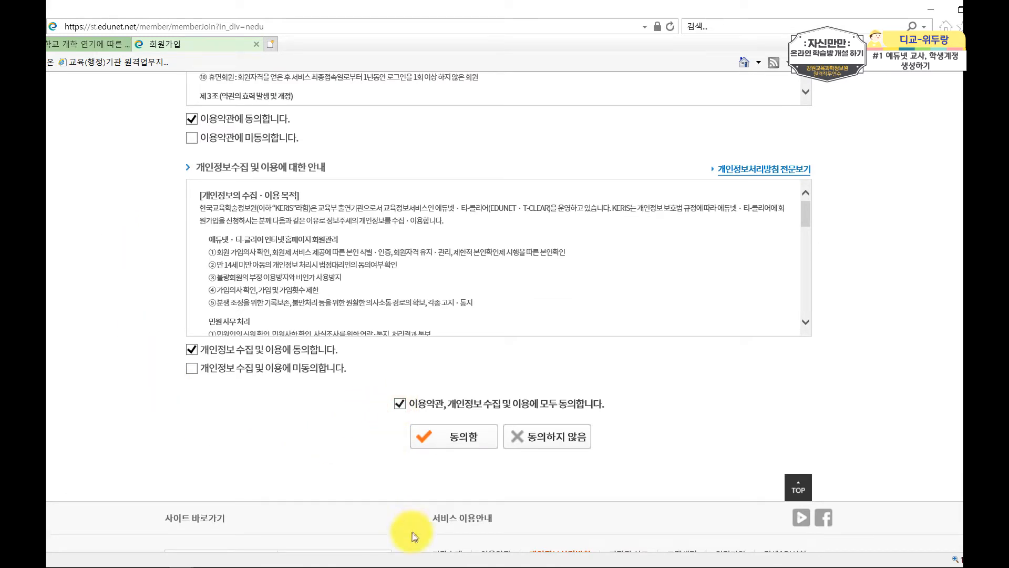
left_click(456, 437)
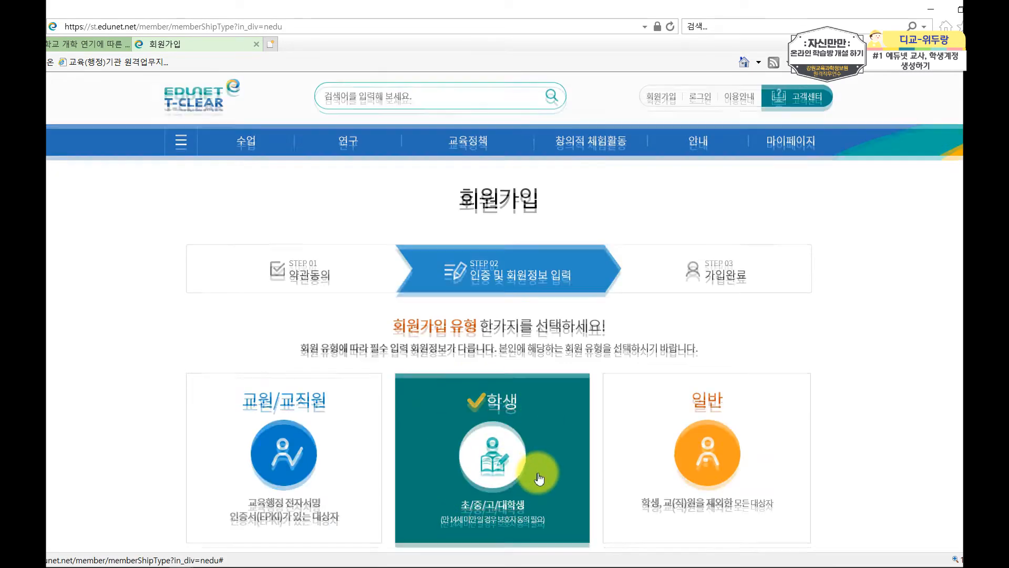
Choose the 학생 membership type and enter the student's name.
left_click(538, 476)
left_click(407, 213)
type("강원도")
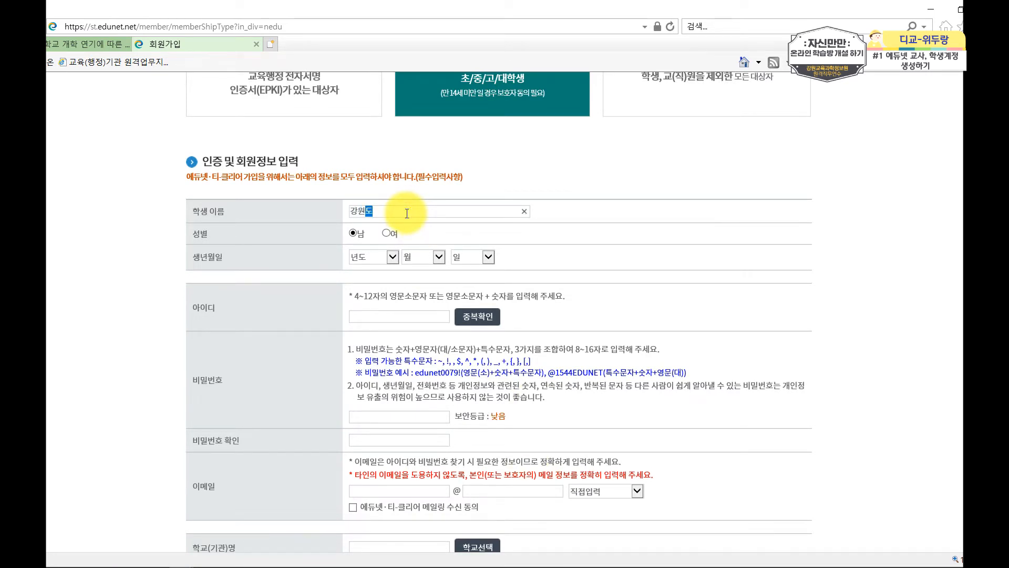
Set the student's birth date to 2011-06-12 and bring up the guardian consent section.
left_click(372, 257)
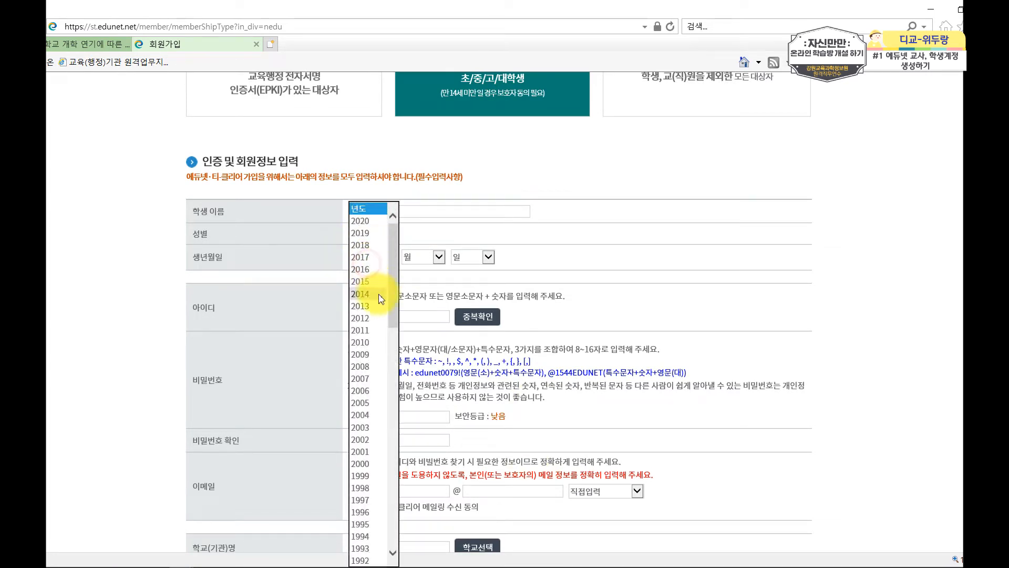
left_click(374, 331)
left_click(438, 257)
left_click(444, 336)
left_click(488, 257)
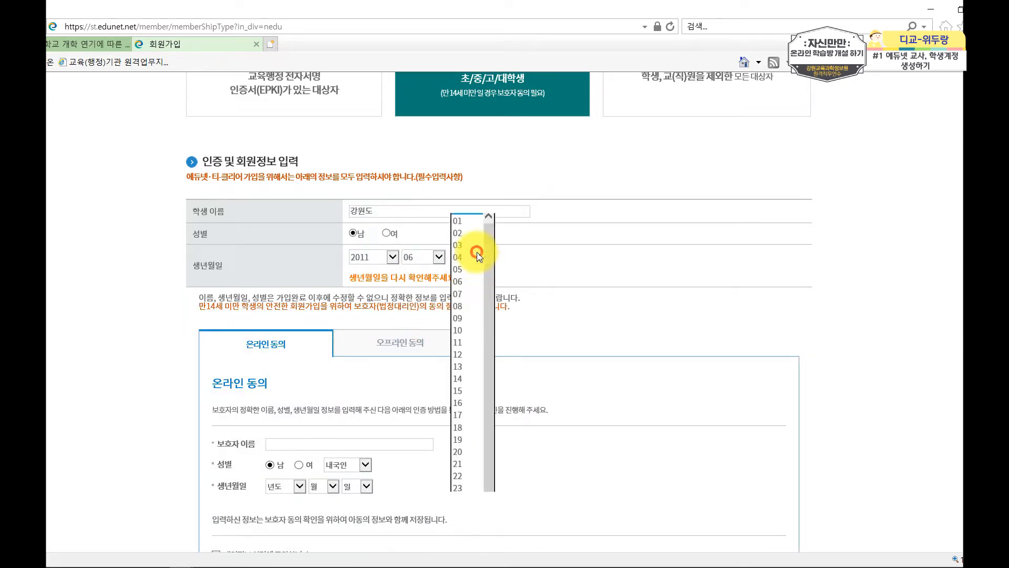
left_click(471, 354)
scroll(623, 295, "down", 5)
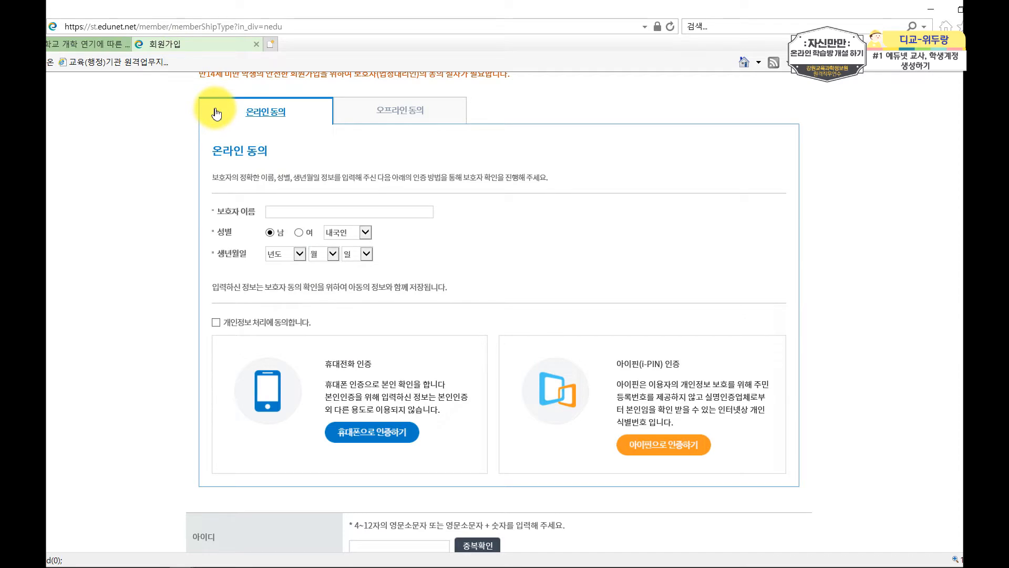
Try offline guardian consent, dismiss its notice, then switch to 온라인 동의 consent.
left_click(419, 111)
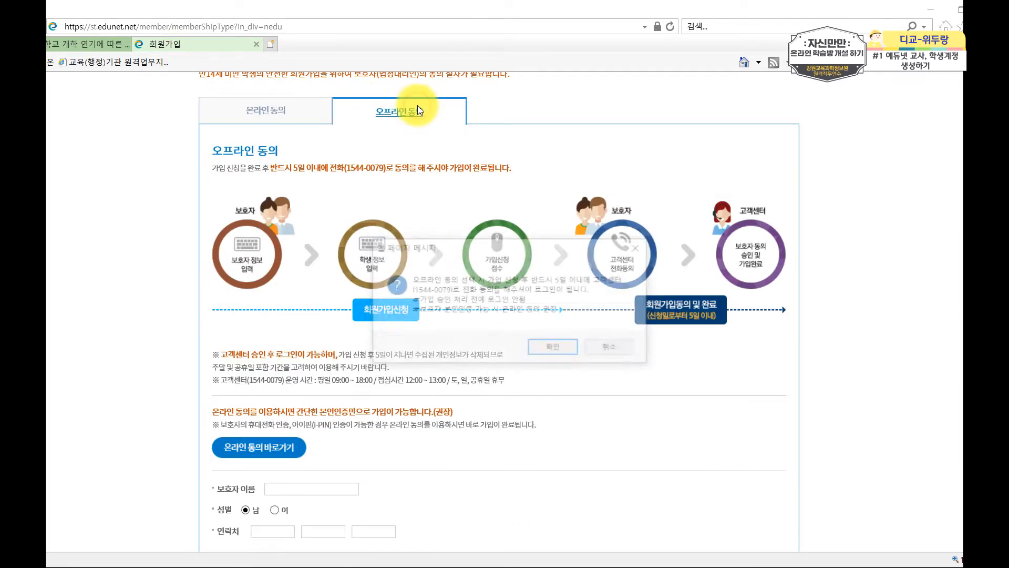
left_click(561, 354)
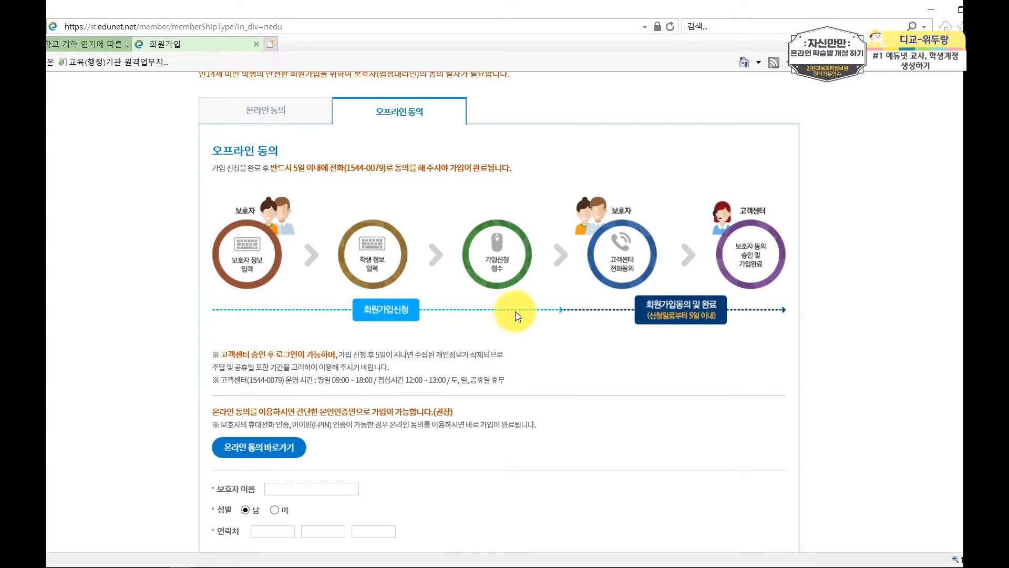
left_click(293, 120)
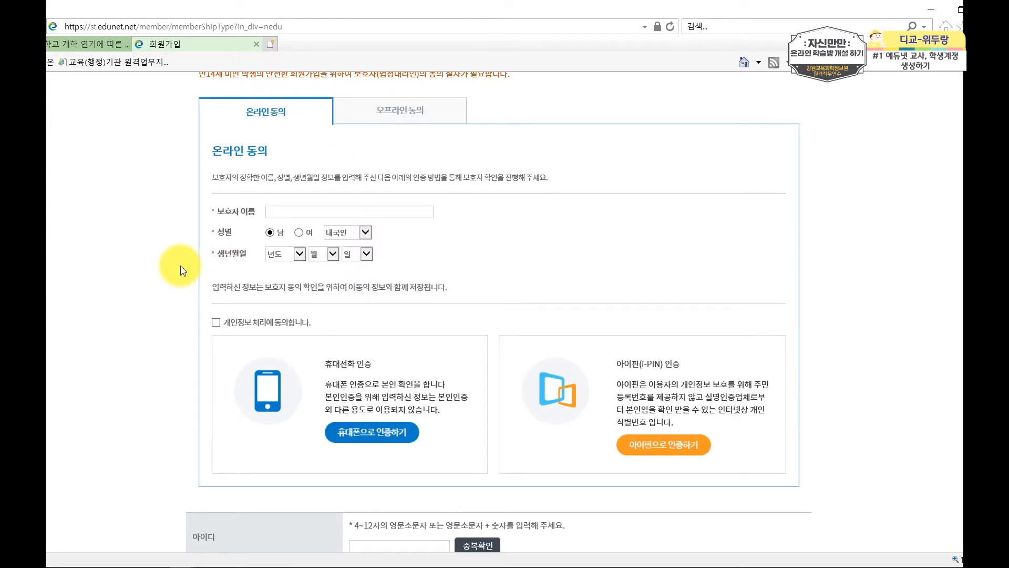
scroll(180, 263, "down", 7)
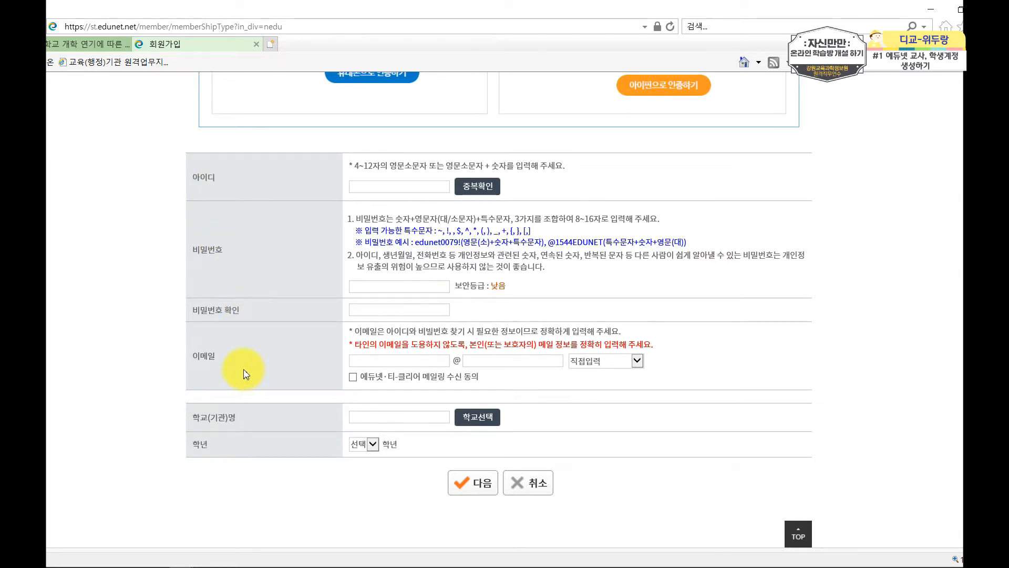
Search the 초등학교 level for the school and select 상장초등학교.
left_click(480, 418)
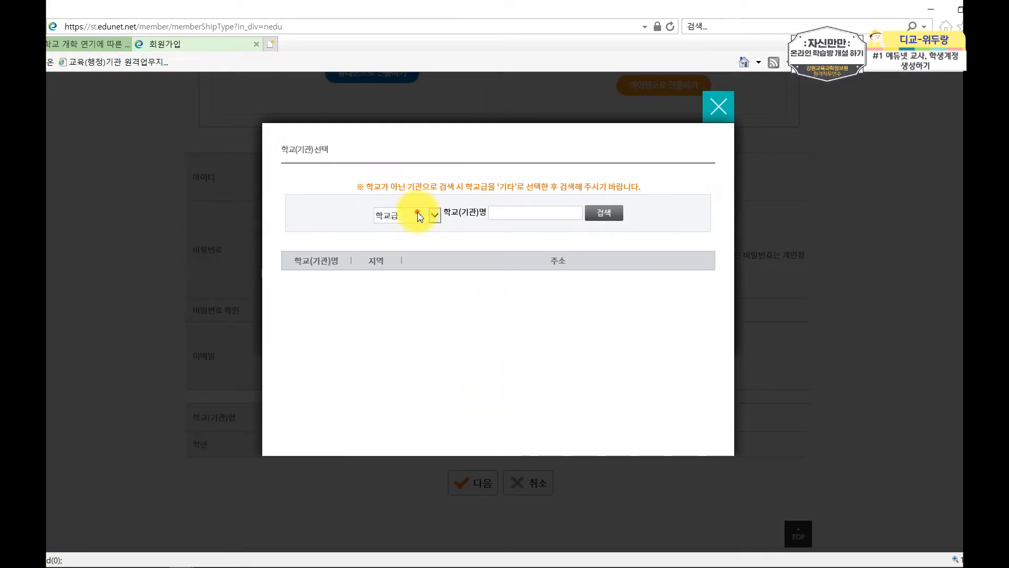
left_click(419, 216)
left_click(399, 243)
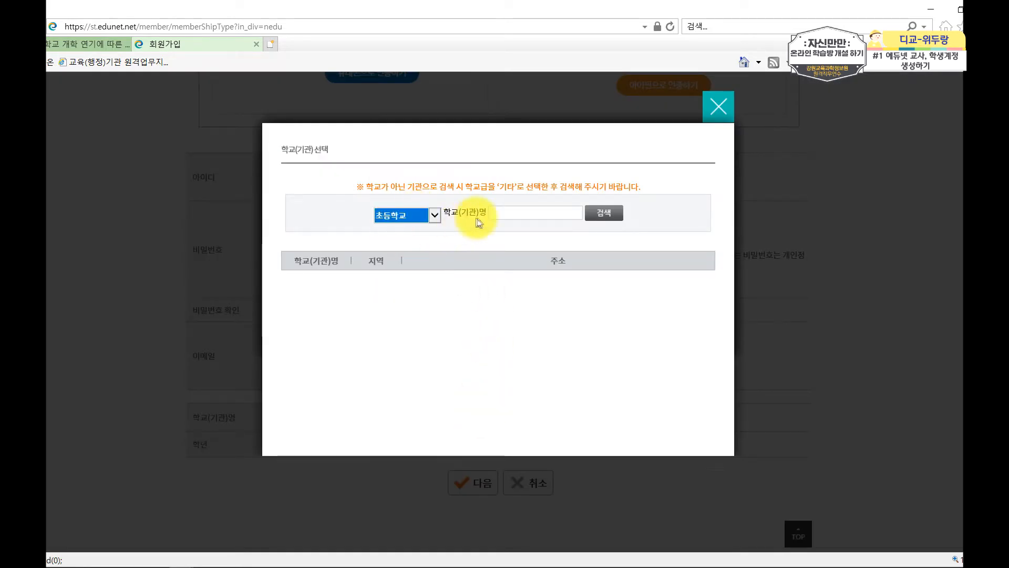
left_click(499, 213)
type("상지")
type("장초")
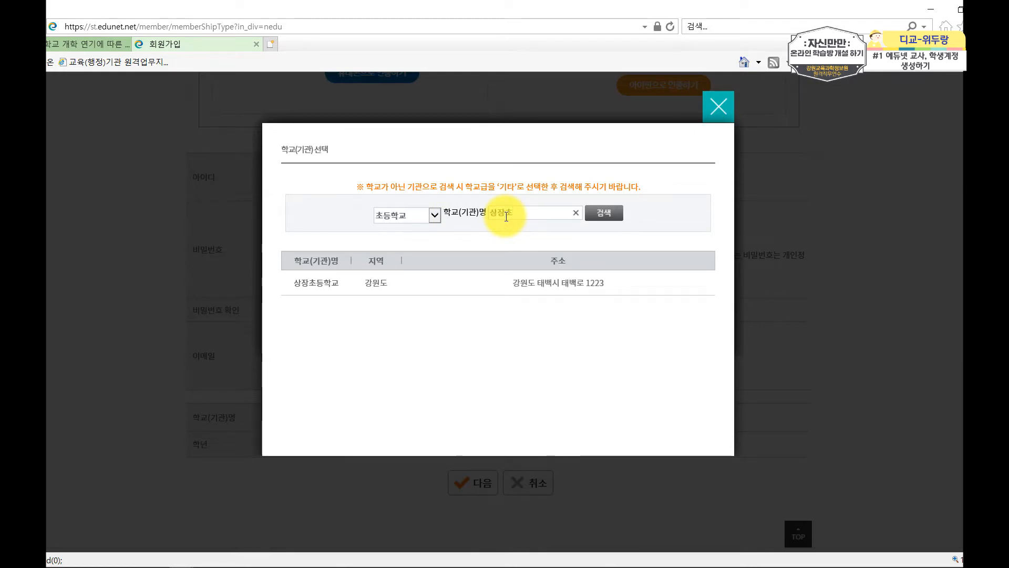
left_click(301, 283)
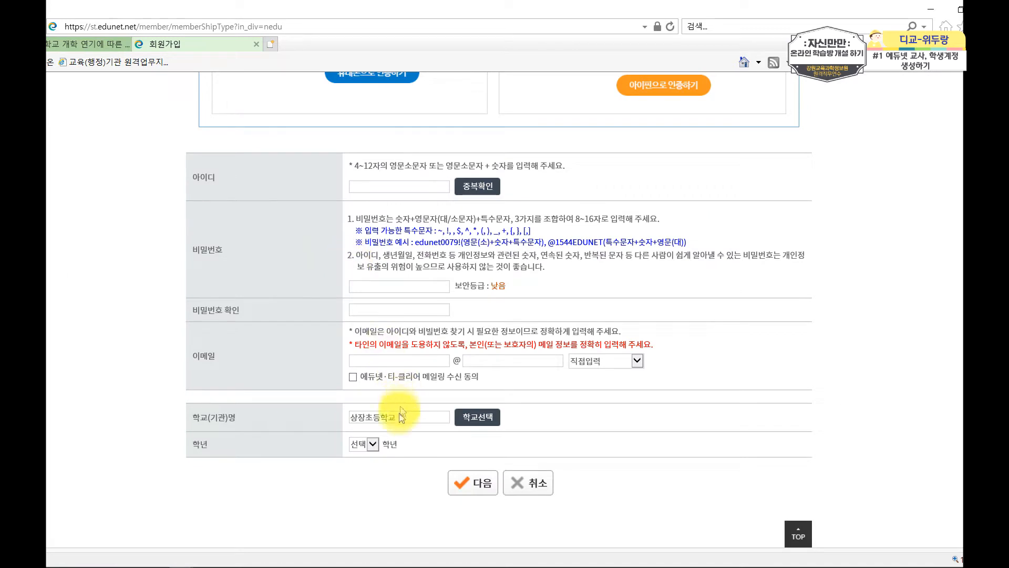
Set the student's grade to 4.
left_click(368, 444)
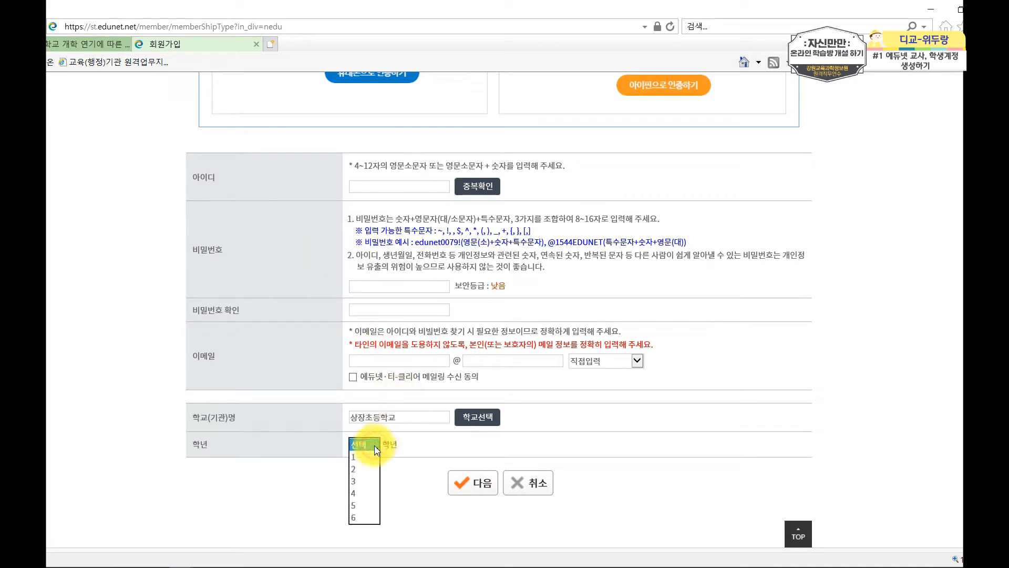
left_click(368, 493)
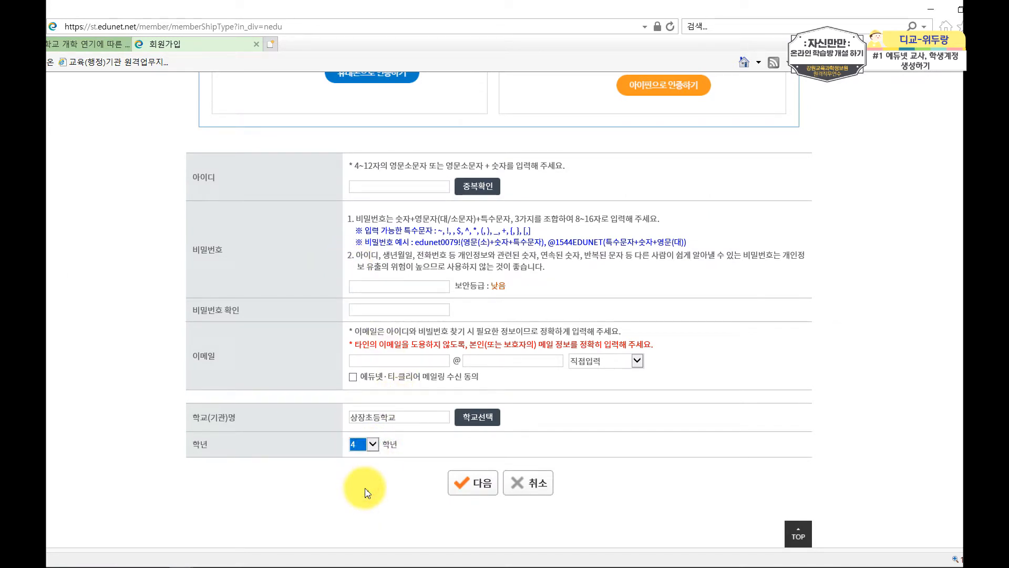
left_click(371, 444)
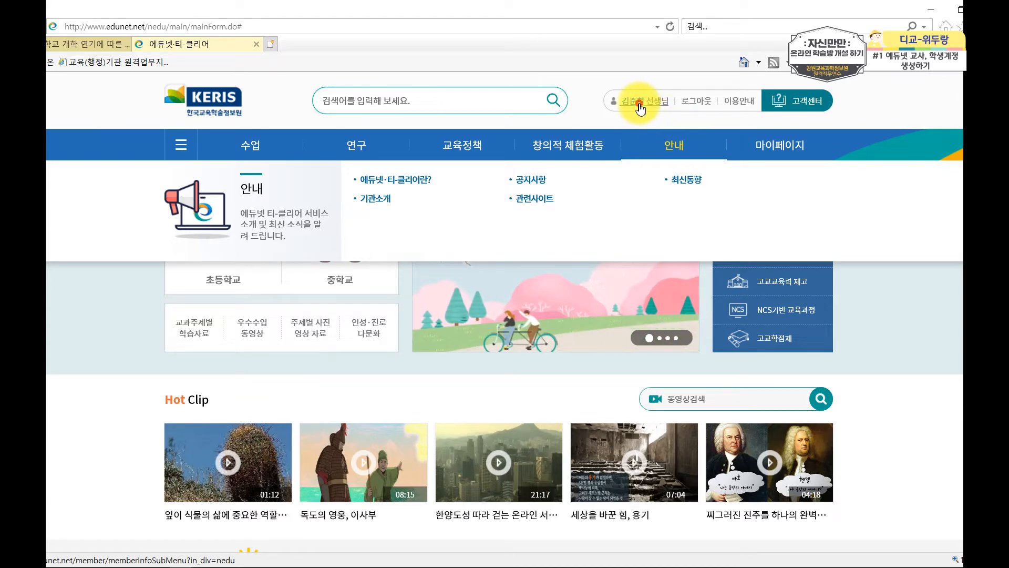
Go from the user name to 회원정보, then into 학생계정관리.
left_click(639, 103)
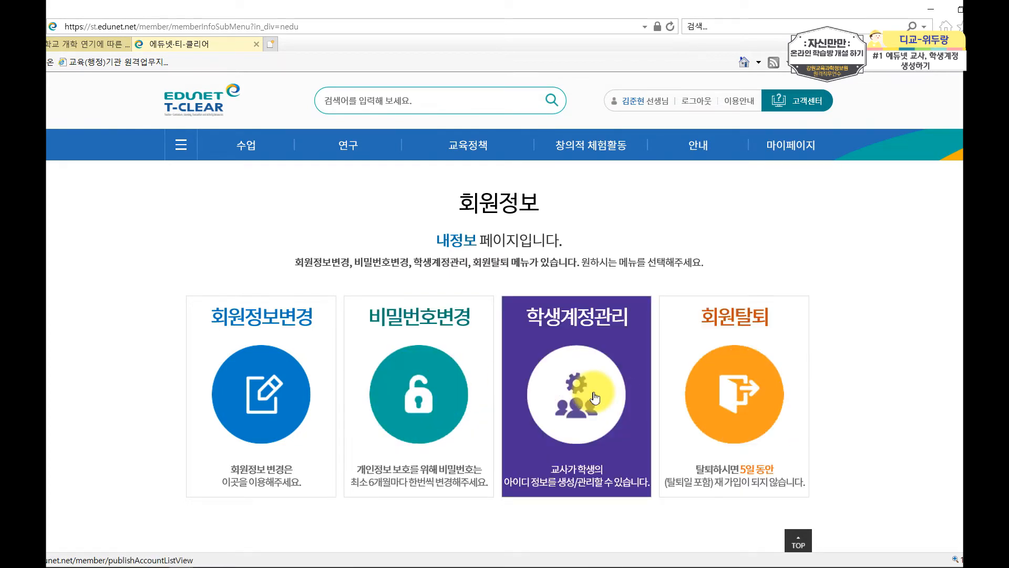
left_click(594, 398)
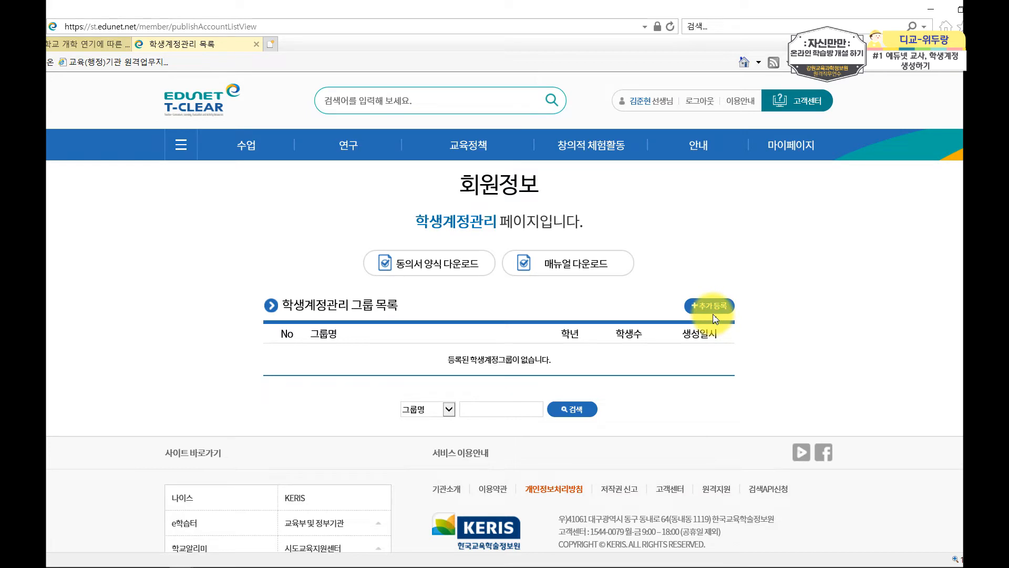
Create a new student group with 추가등록 and set its grade to 6학년.
left_click(713, 309)
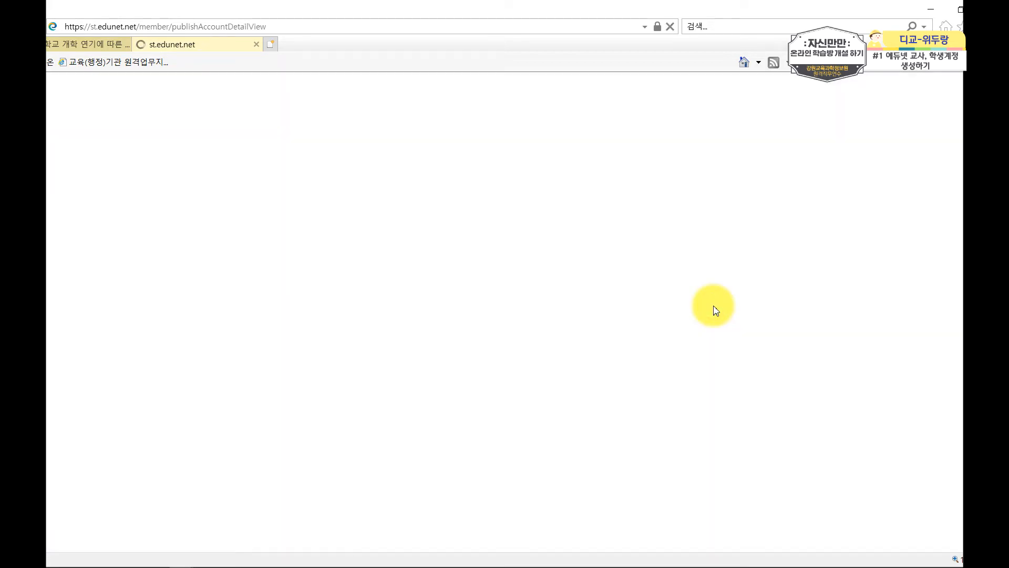
scroll(734, 362, "down", 2)
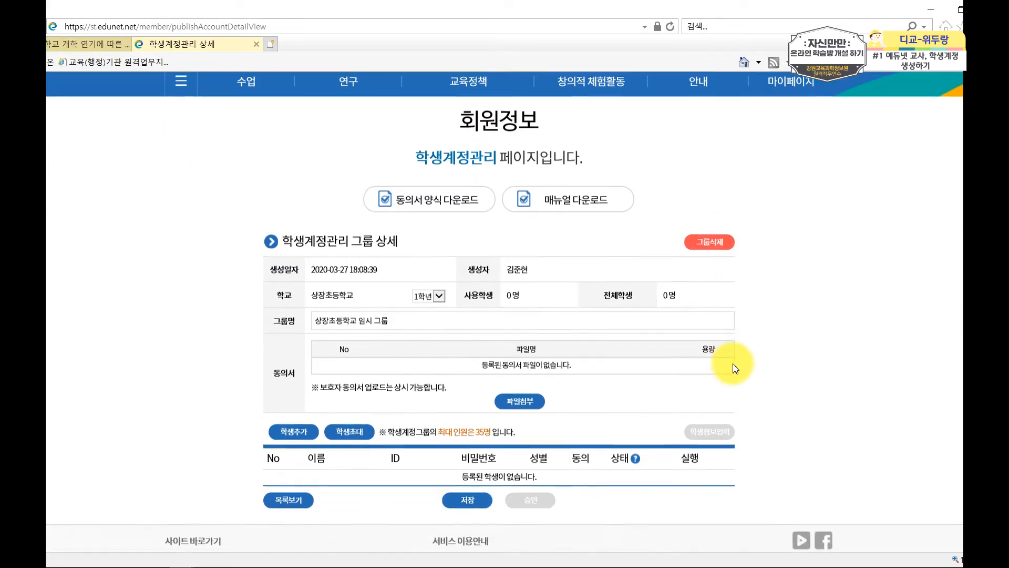
scroll(735, 368, "down", 2)
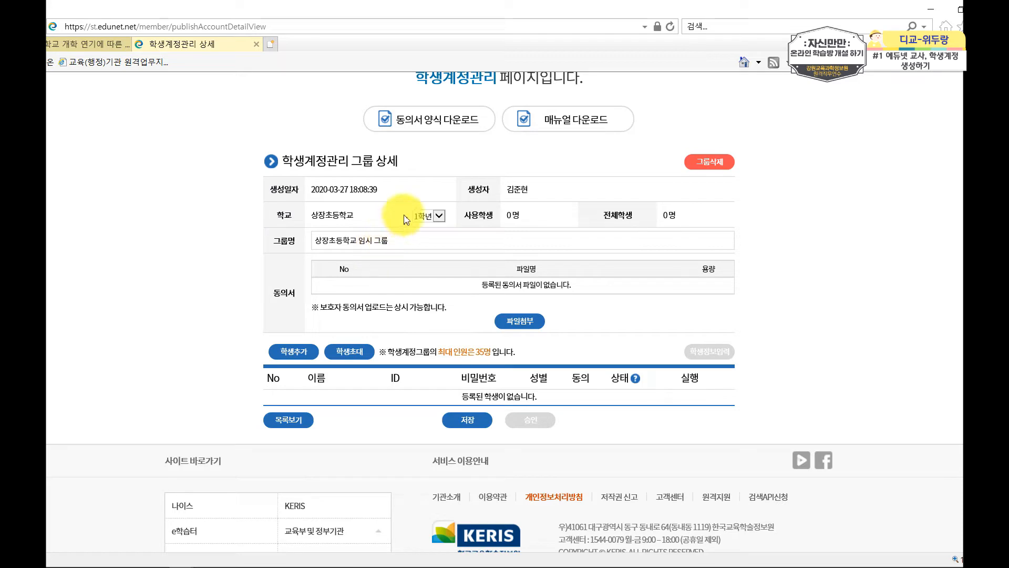
left_click(439, 216)
left_click(434, 273)
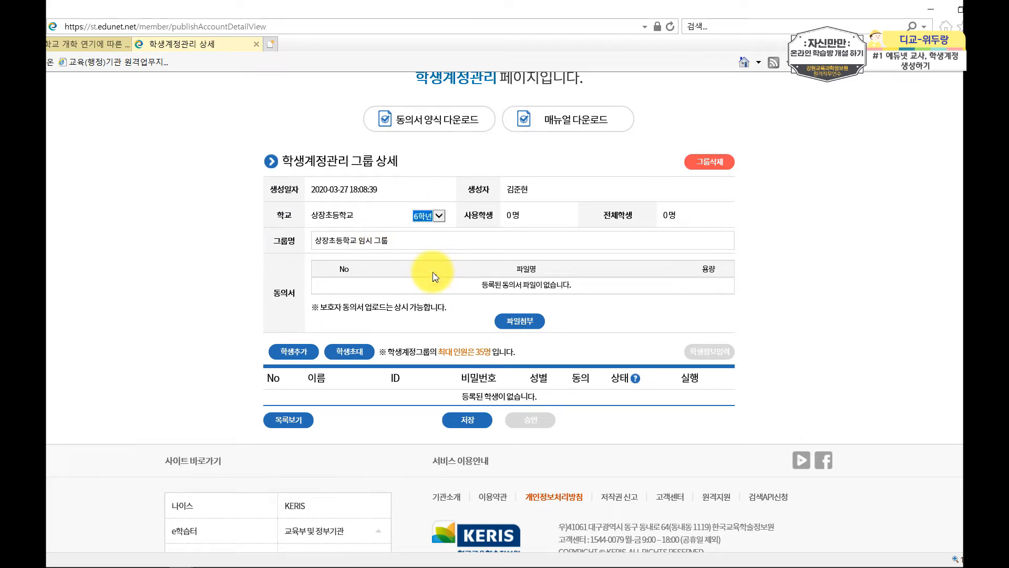
scroll(434, 277, "down", 1)
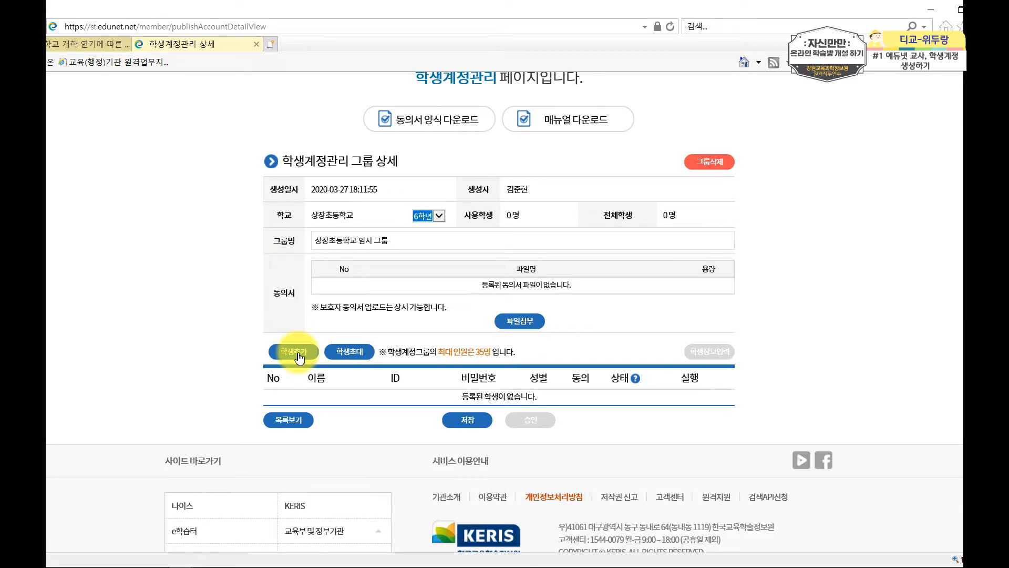
Add 10 blank student rows to the group by setting 추가인원수 to 10 under 학생추가.
left_click(300, 357)
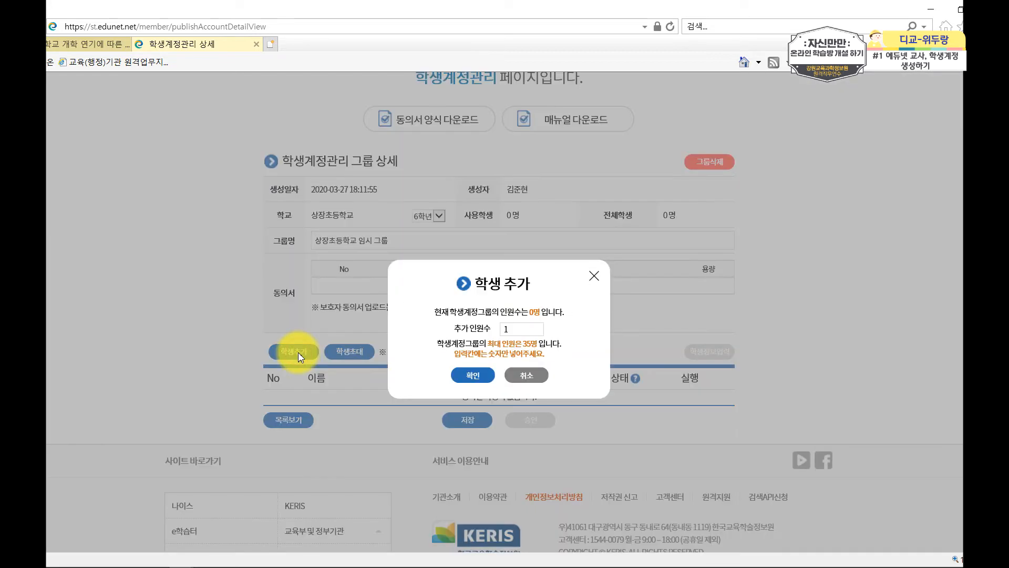
left_click_drag(518, 330, 495, 334)
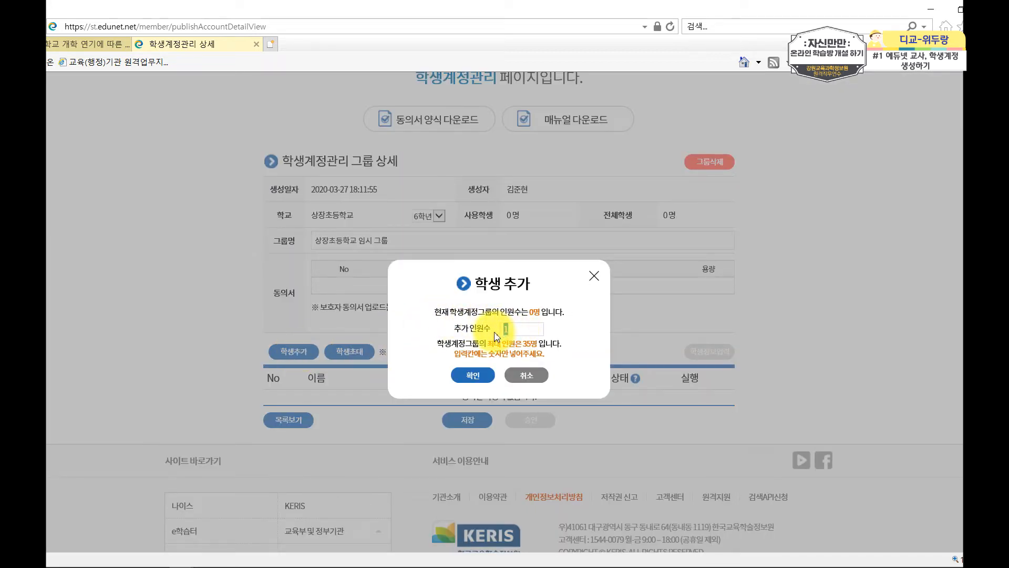
type("10")
left_click(480, 375)
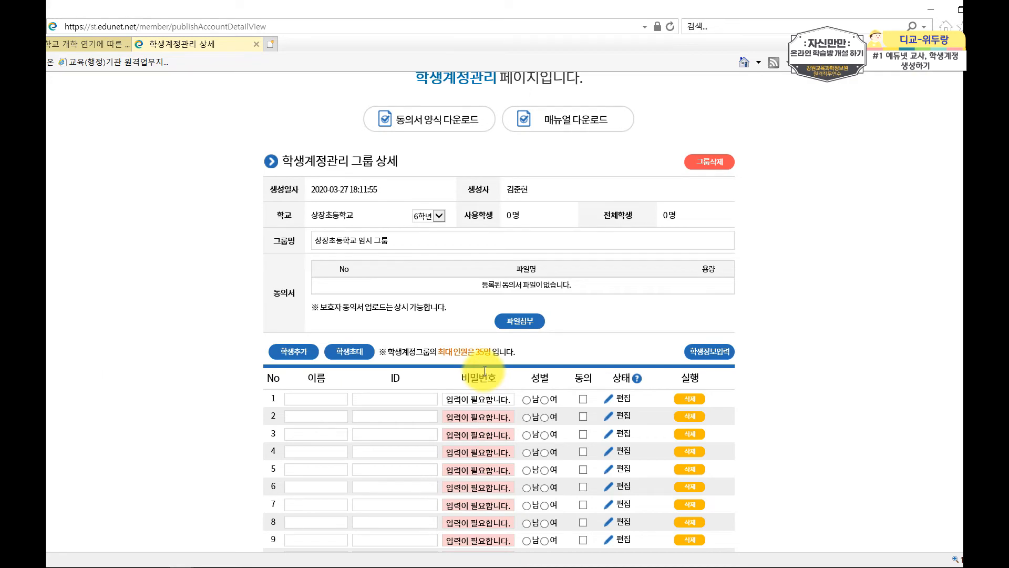
scroll(483, 372, "down", 3)
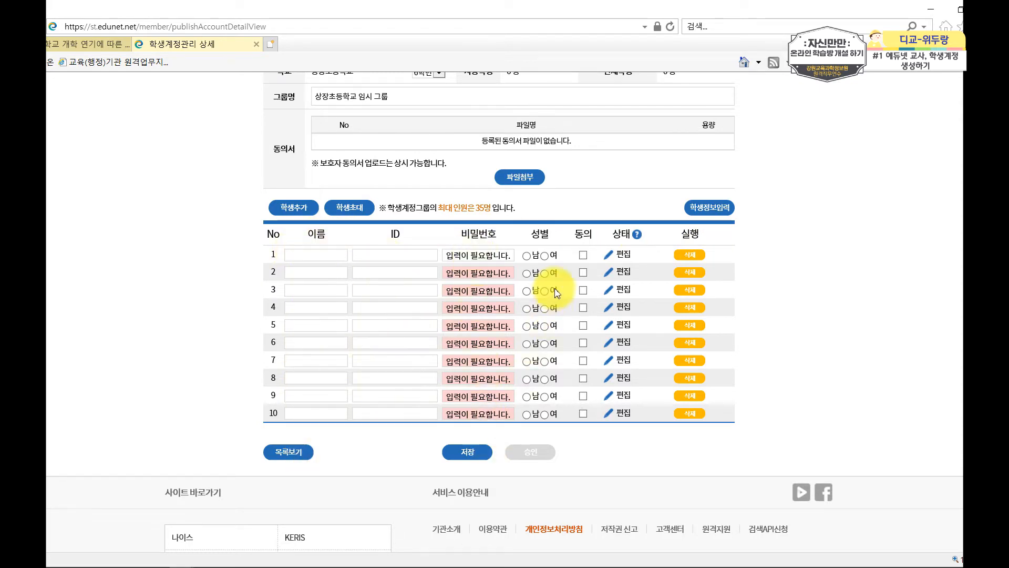
Open ID 일괄 입력 and enter 'edukang' as the shared ID prefix.
left_click(720, 210)
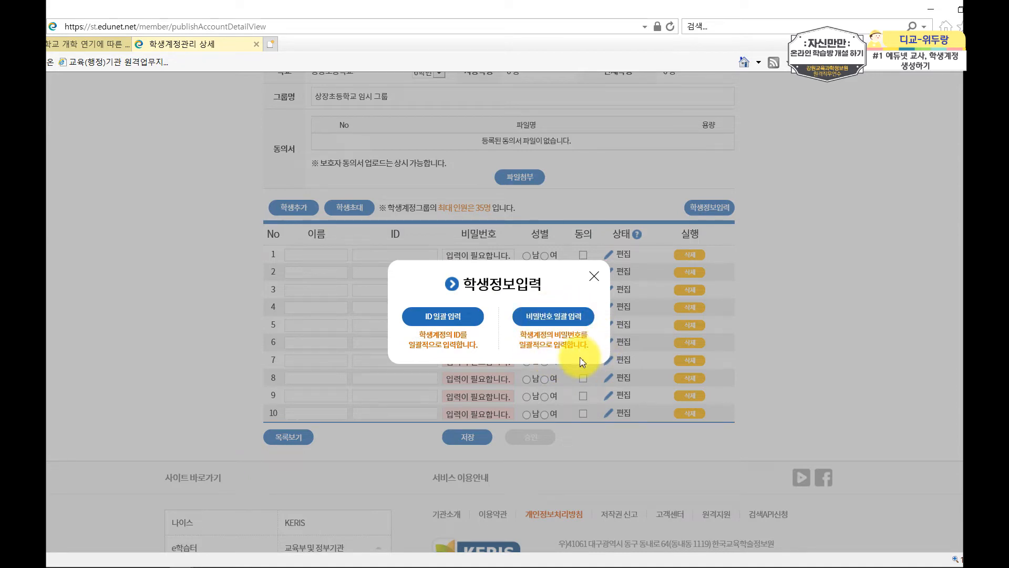
left_click(443, 316)
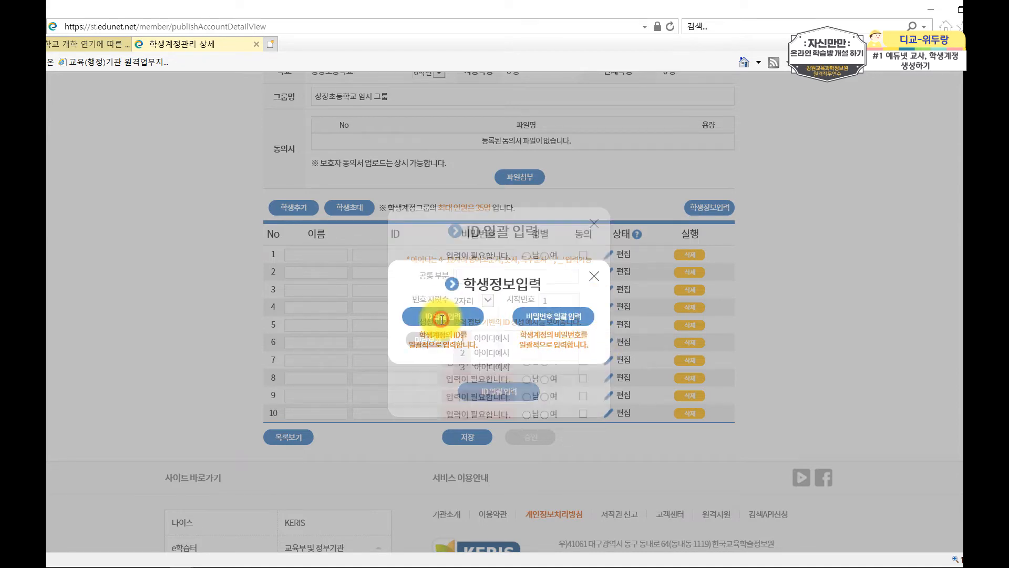
left_click(481, 279)
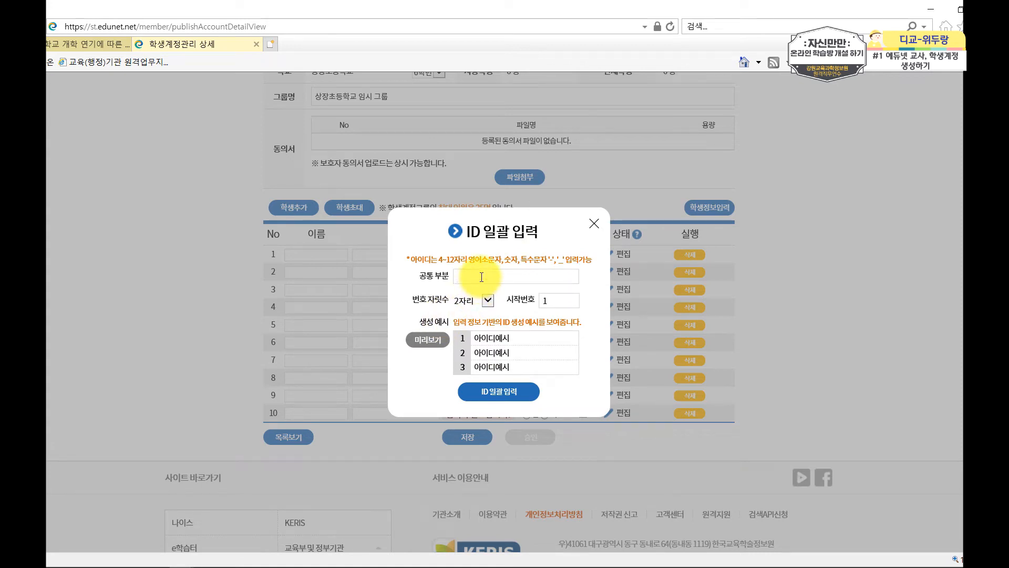
type("ㄷ")
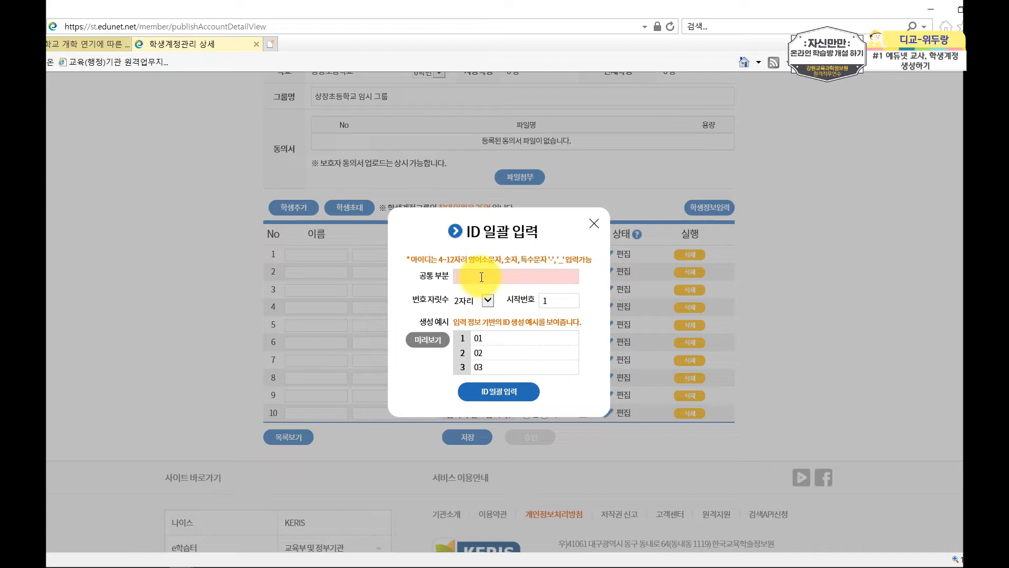
type("edukang")
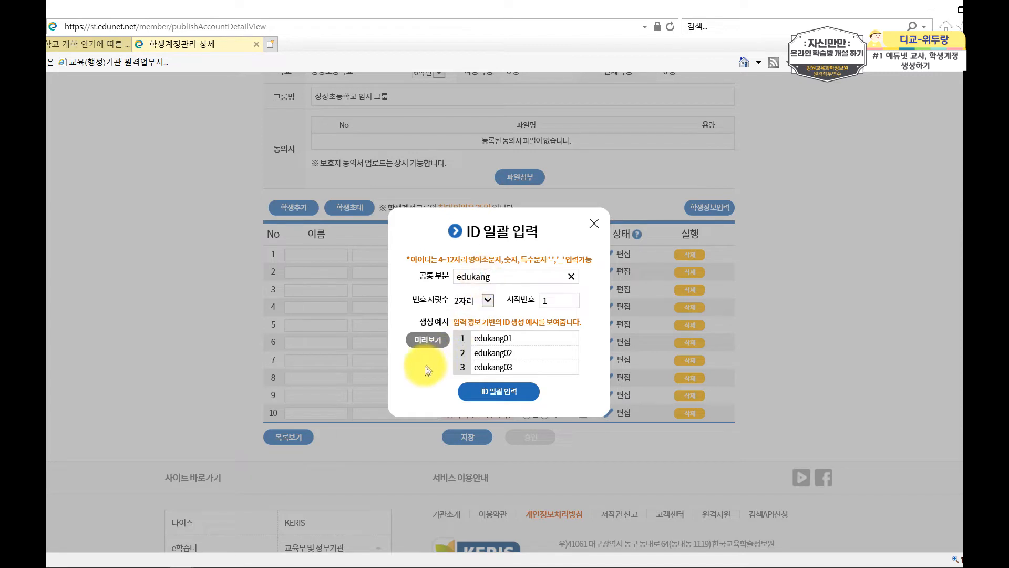
Use 3-digit numbering from 1 and fill all ten IDs, edukang001 to edukang010.
left_click(486, 306)
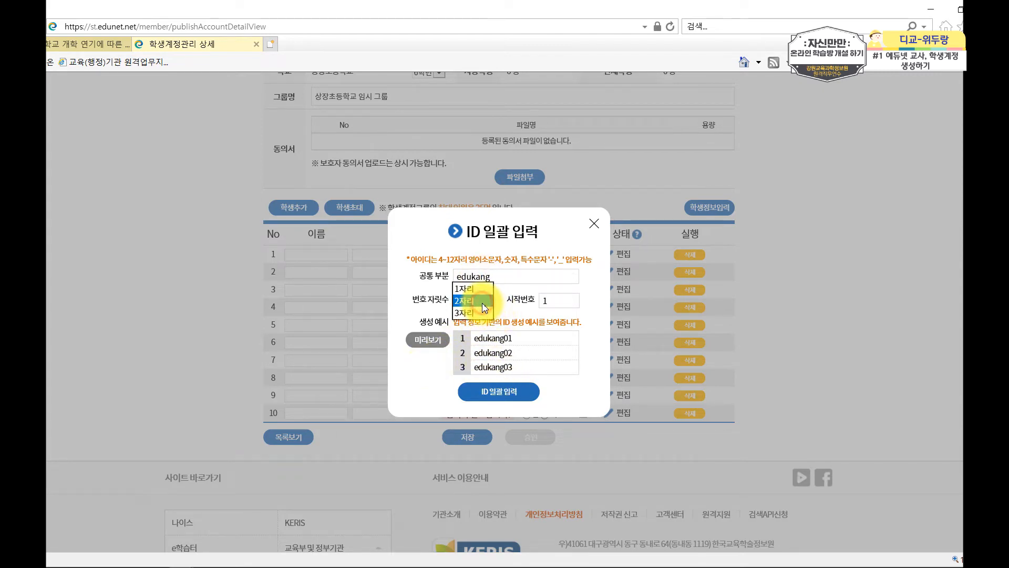
left_click(484, 292)
left_click(479, 300)
left_click(470, 314)
left_click(476, 300)
left_click(478, 323)
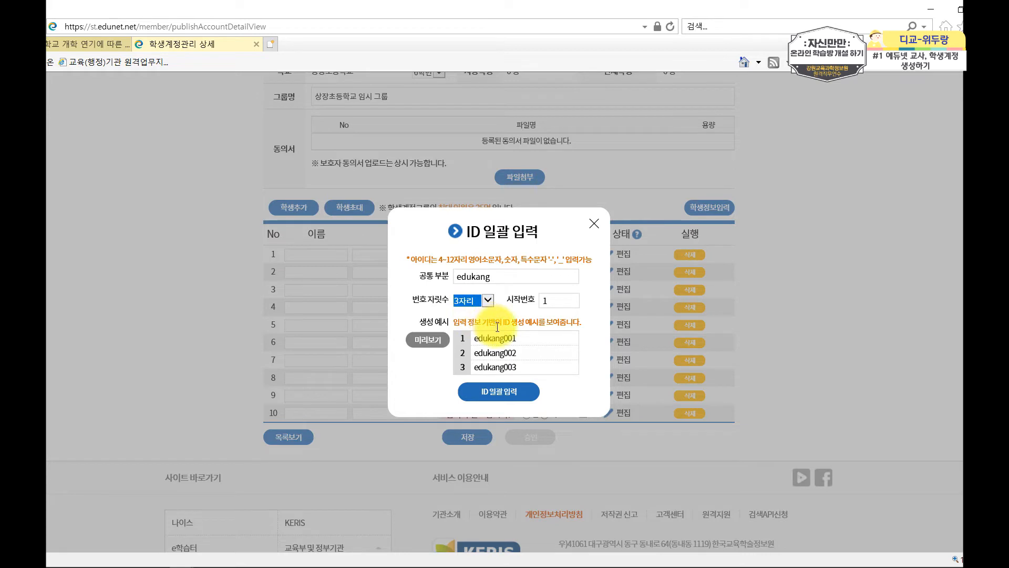
left_click(553, 301)
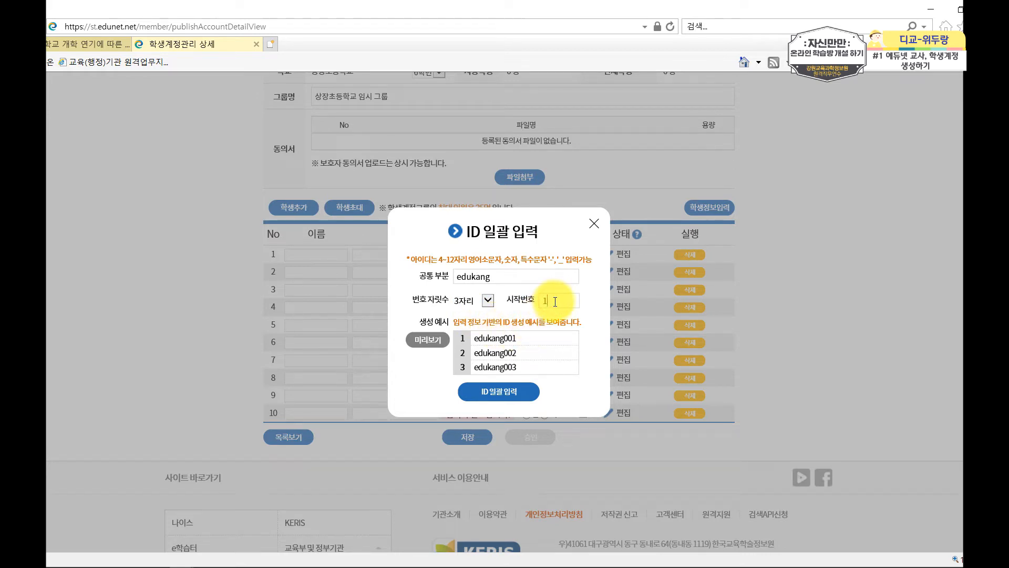
left_click(513, 393)
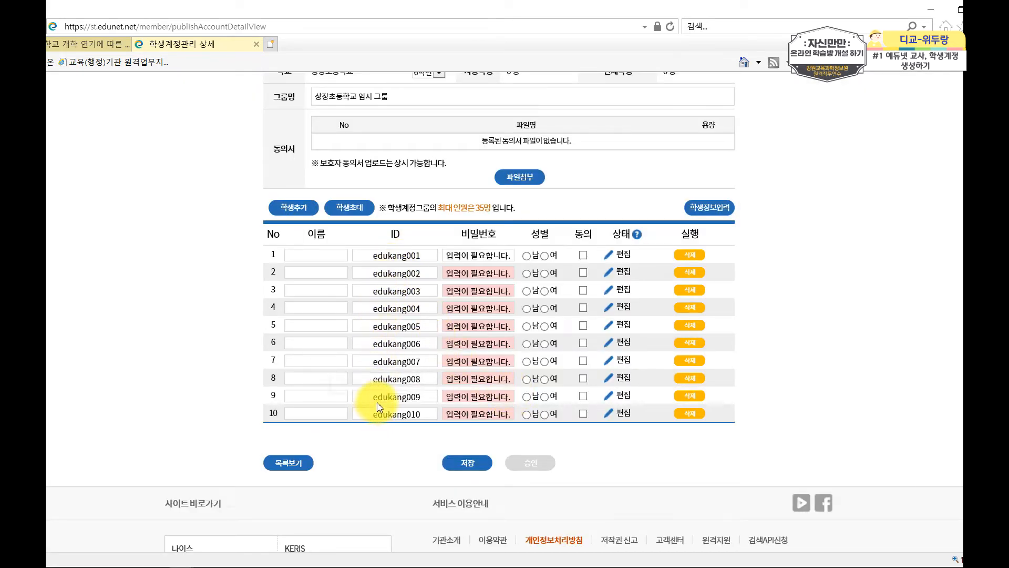
Use 학생정보입력's 비밀번호 일괄 입력 option to apply one typed password to all ten student rows.
left_click(725, 214)
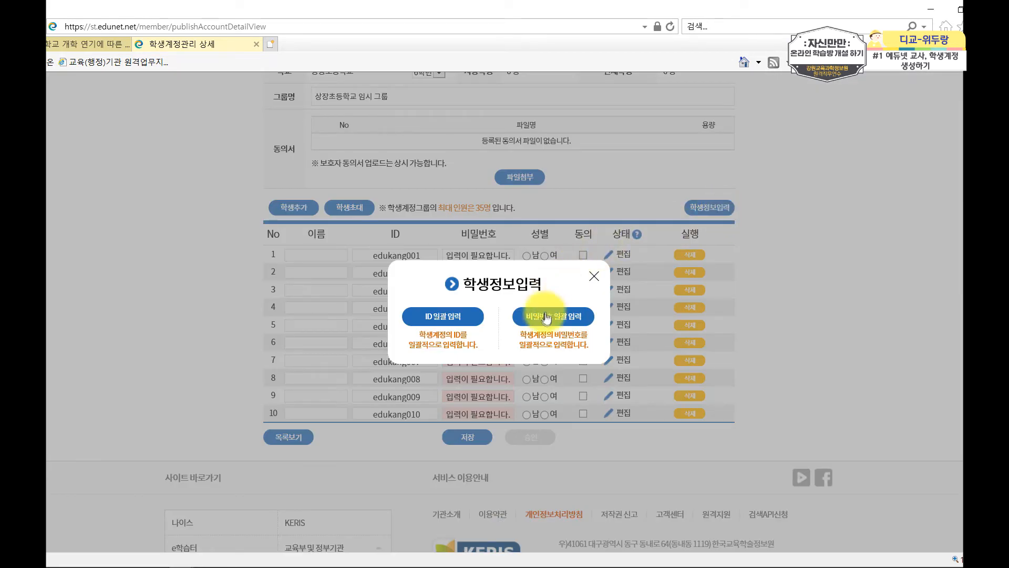
left_click(544, 317)
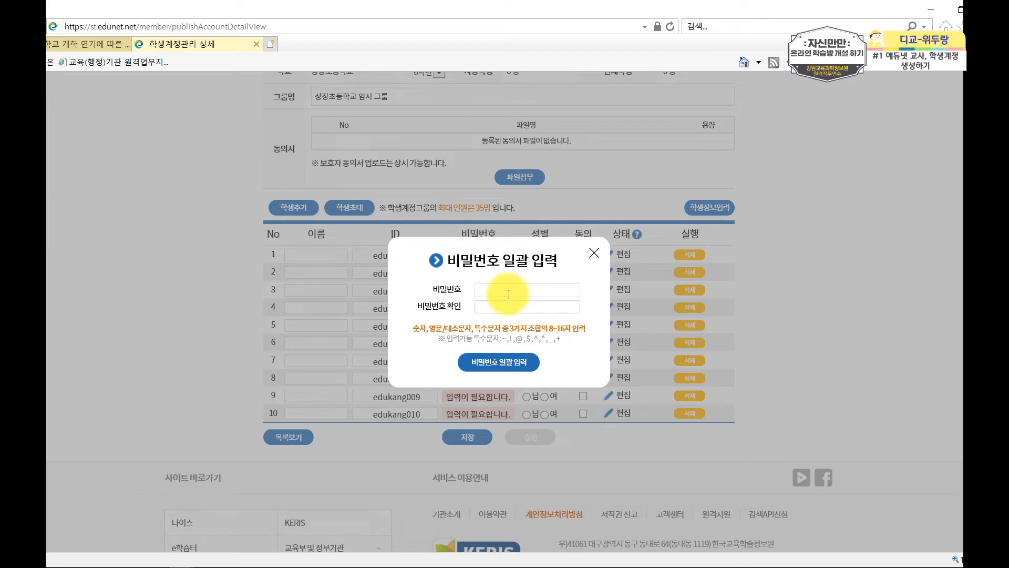
type("******************")
left_click(518, 364)
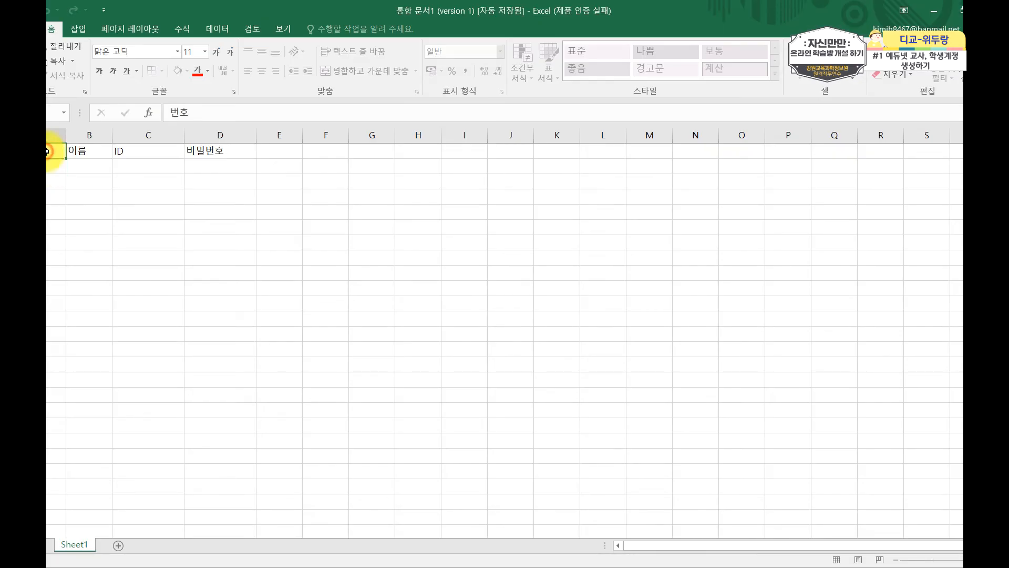
Under the 이름, ID and 비밀번호 headers, enter 1 in A2 and the name 강원도1 in B2.
left_click(84, 152)
left_click(137, 152)
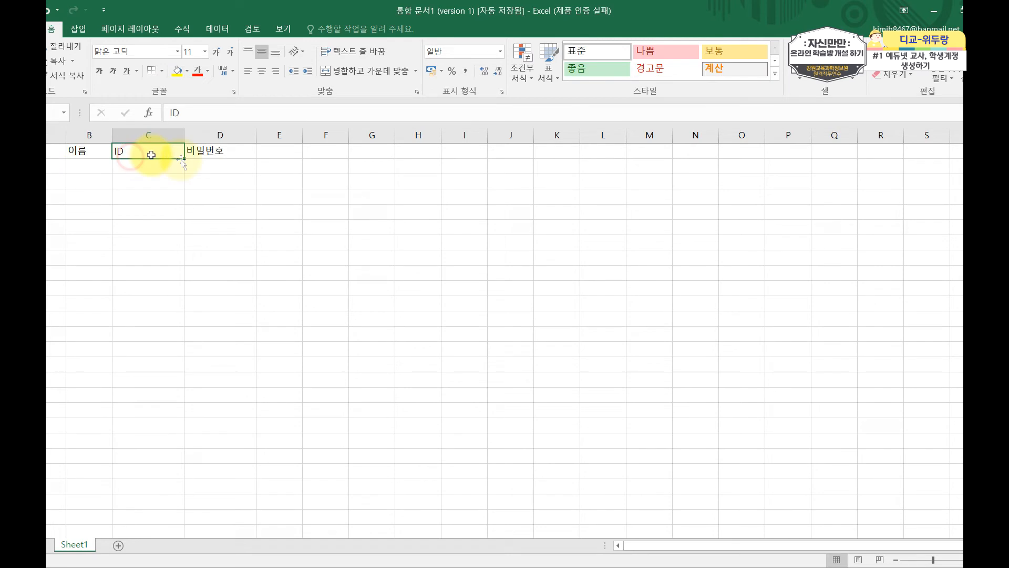
left_click(218, 152)
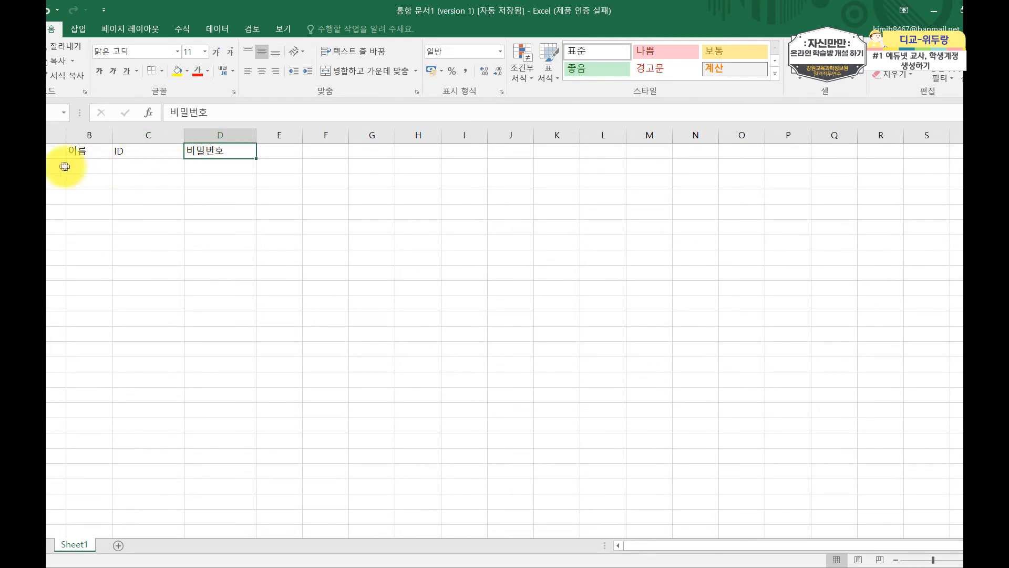
left_click(53, 166)
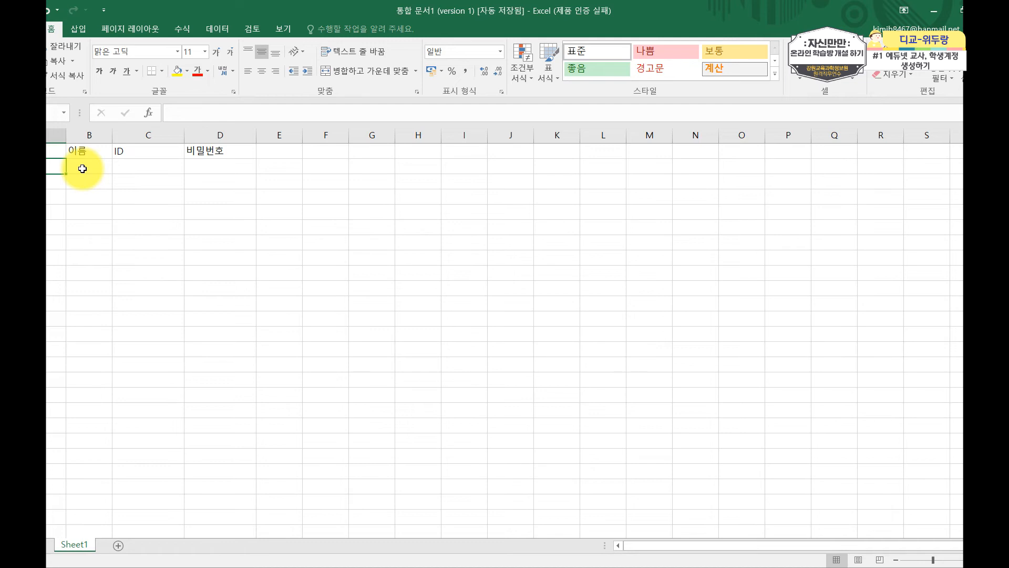
type("1")
left_click(83, 169)
type("rkd")
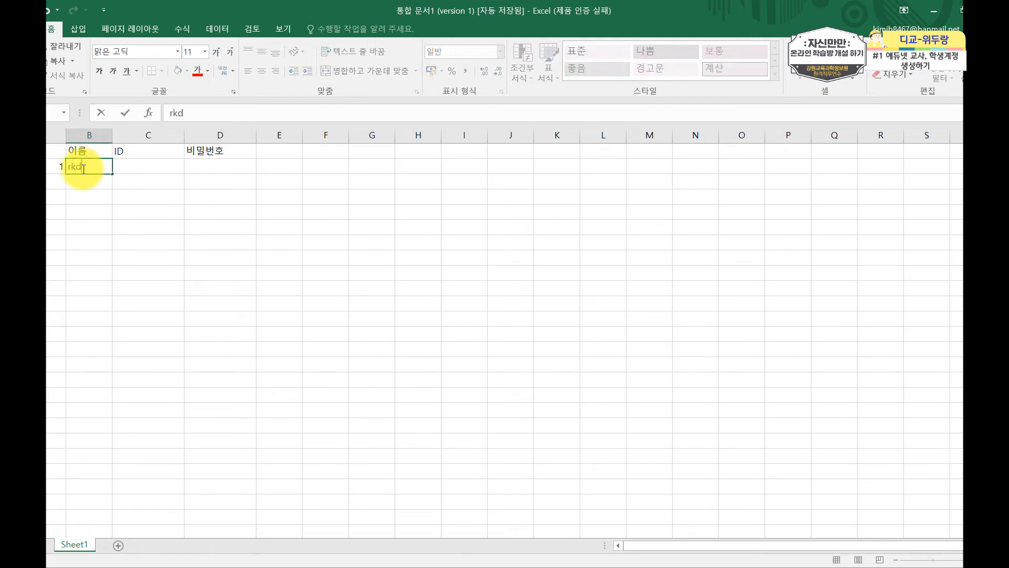
key("BackSpace")
key("BackSpace")
key("BackSpace")
type("강원도1")
left_click(126, 167)
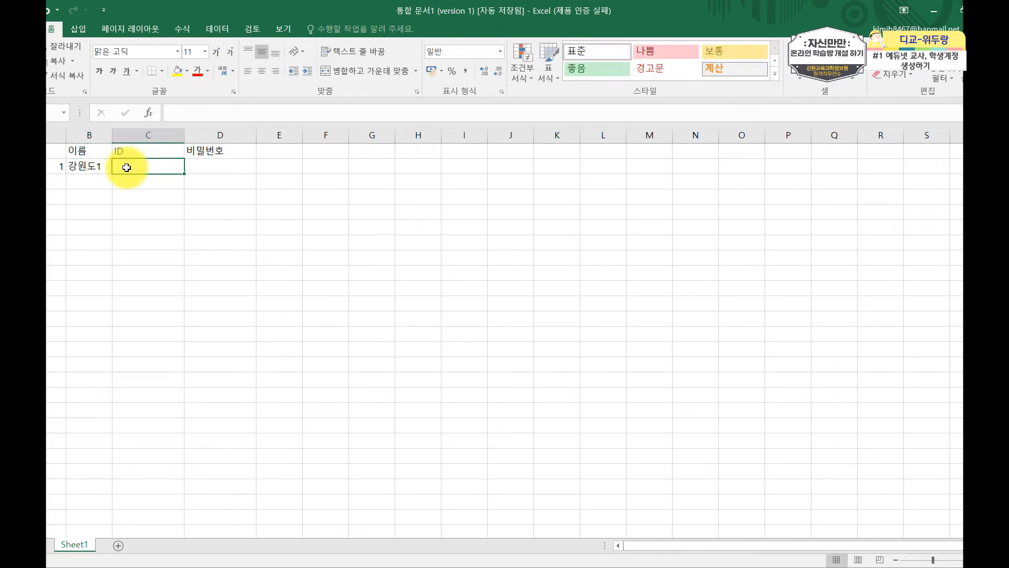
type("edu")
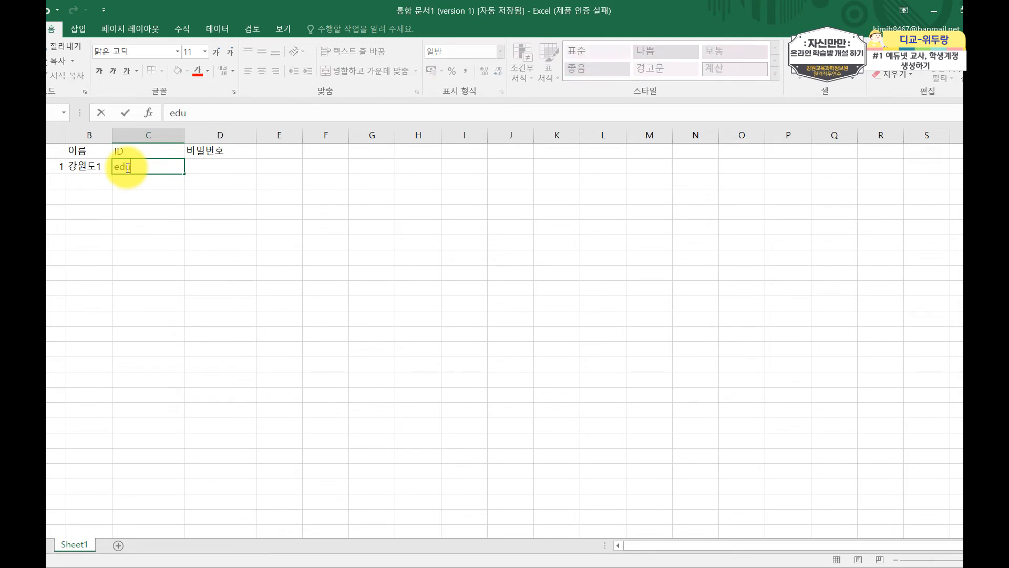
type("kang0001")
key("Left")
key("Right")
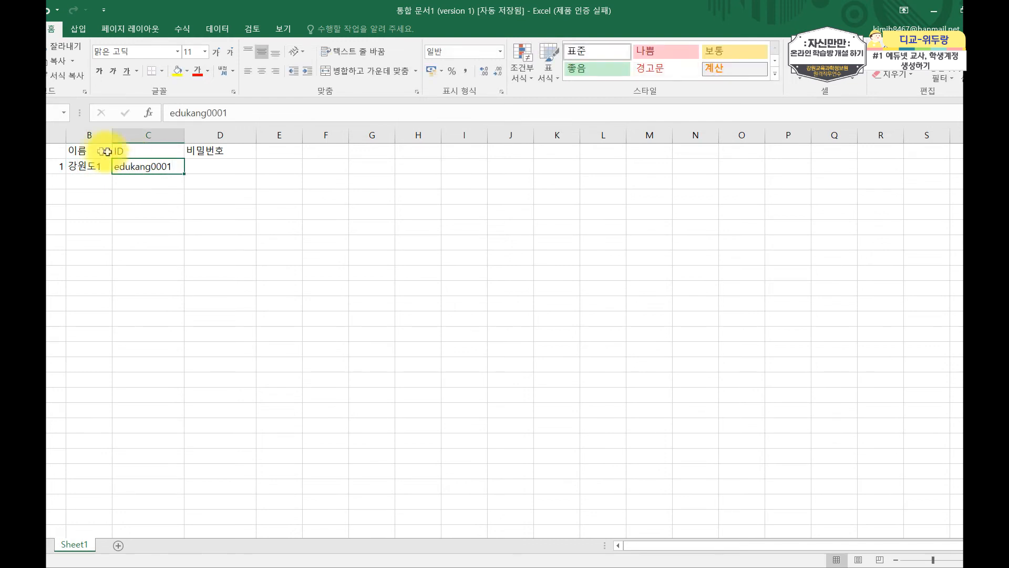
left_click(220, 113)
key("BackSpace")
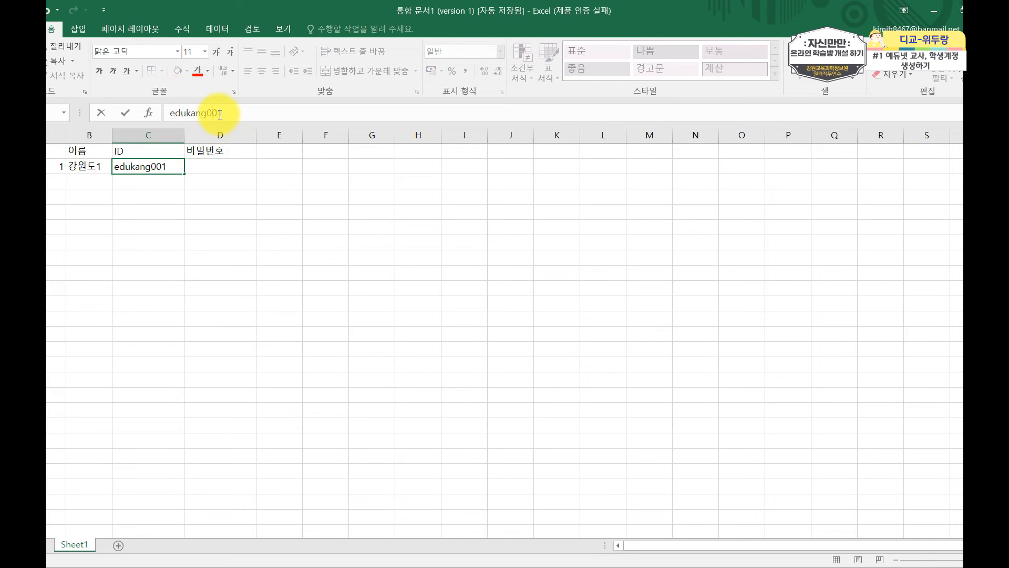
left_click(221, 165)
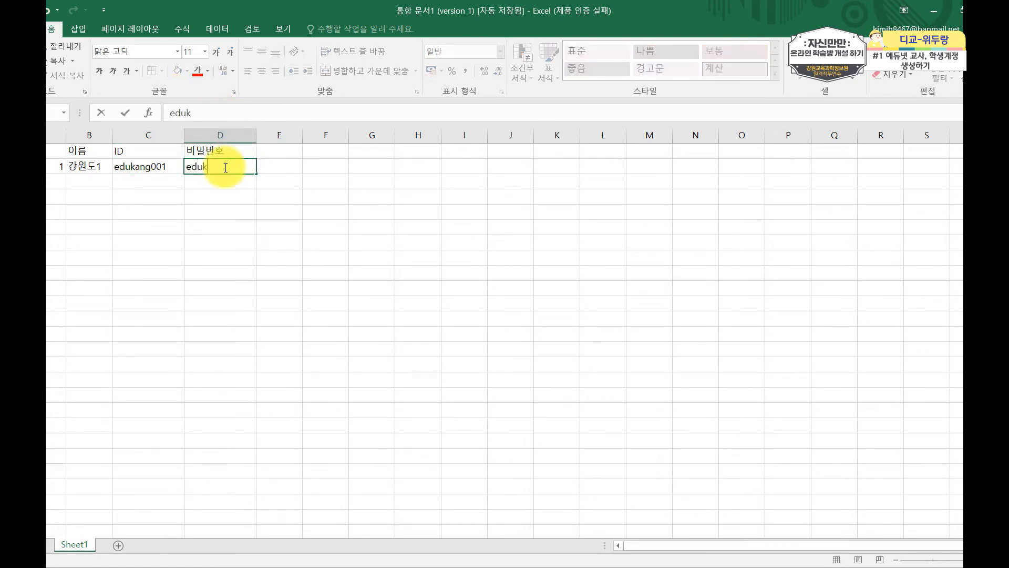
left_click_drag(57, 166, 254, 311)
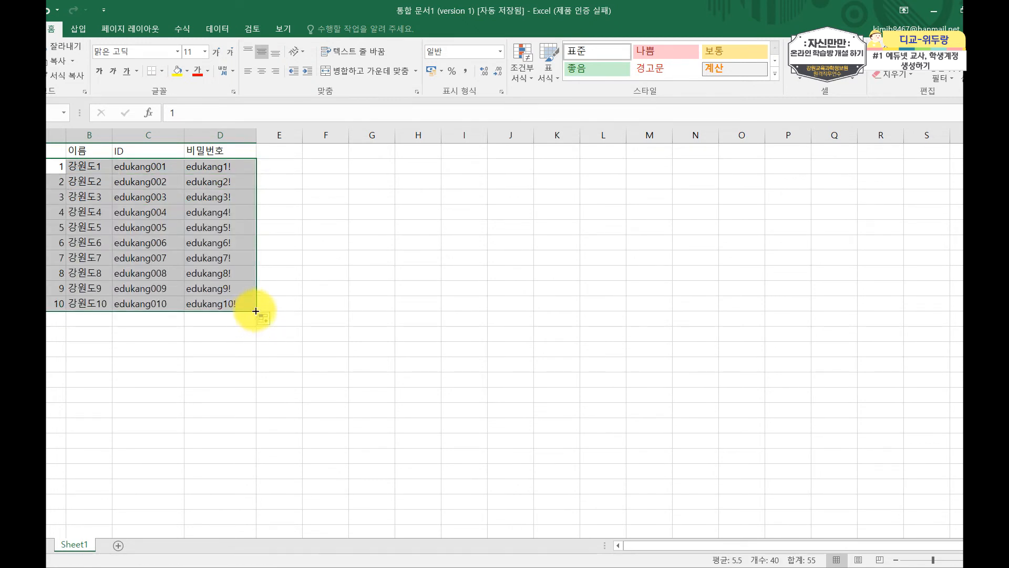
Fill the first student row down as a numbered series to make ten rows.
left_click(263, 318)
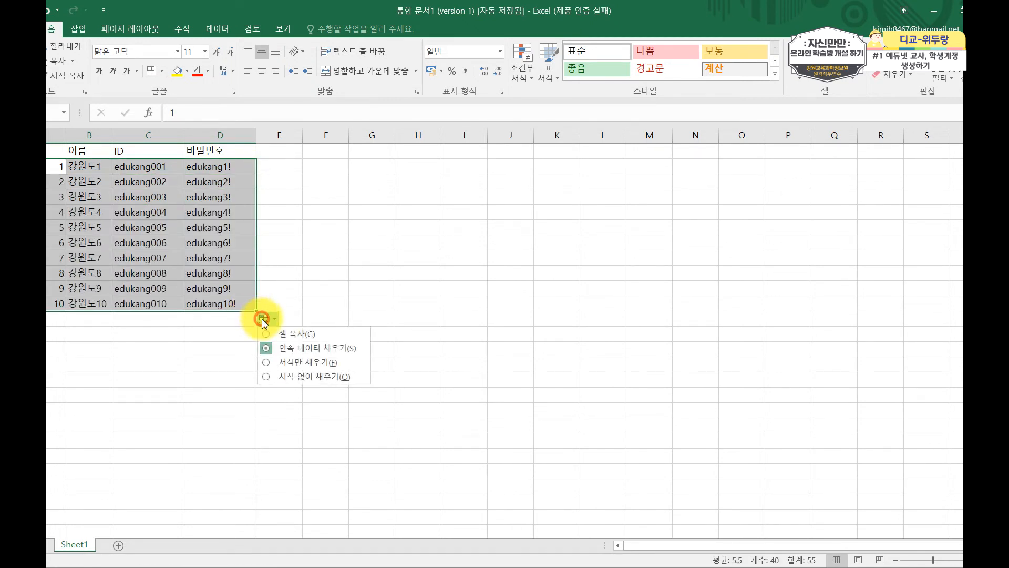
left_click(283, 348)
left_click(182, 344)
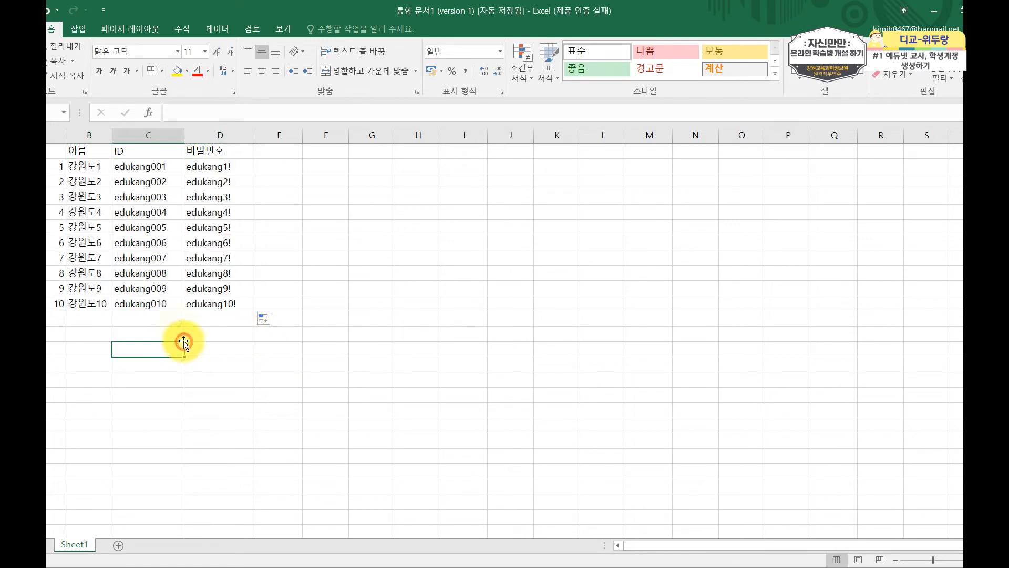
left_click(98, 167)
left_click(131, 166)
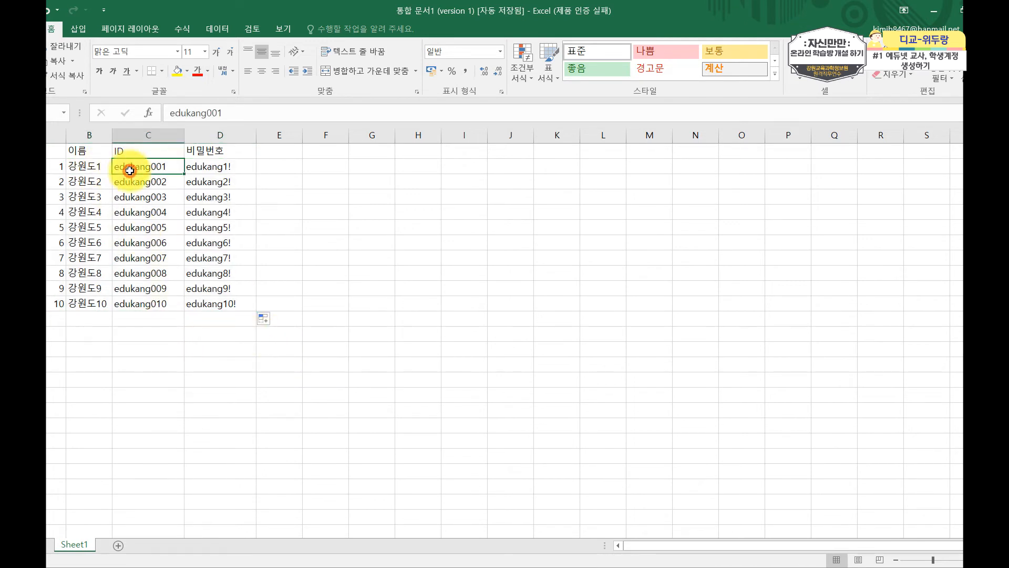
left_click(203, 170)
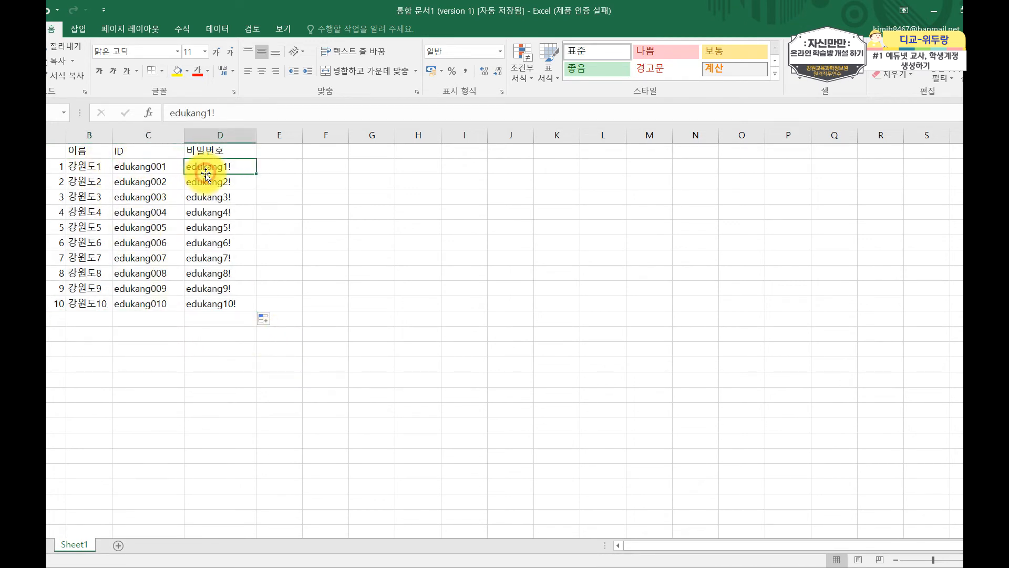
Copy the ten students' names, IDs and passwords and return to the browser.
left_click(82, 166)
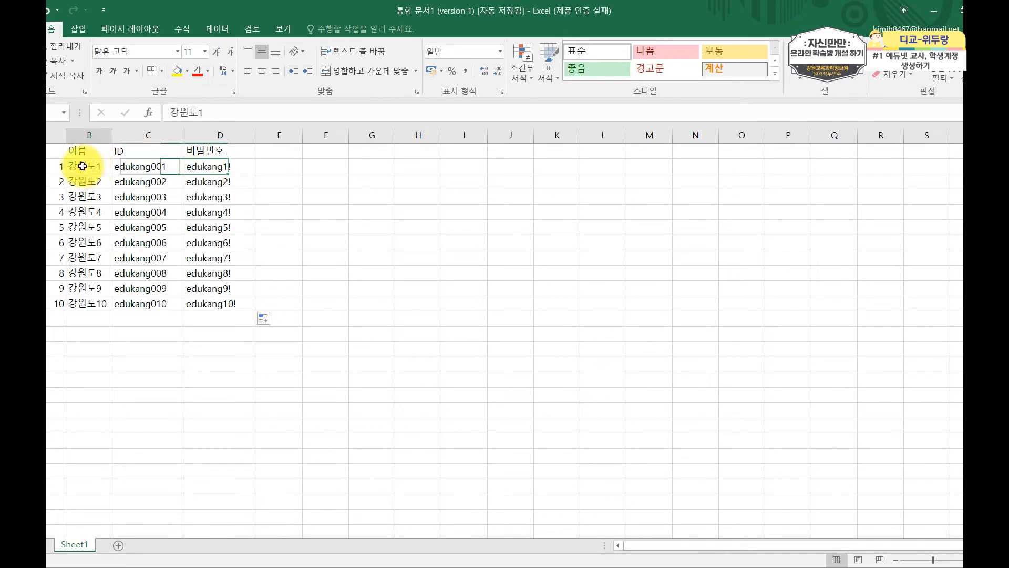
left_click_drag(83, 166, 204, 303)
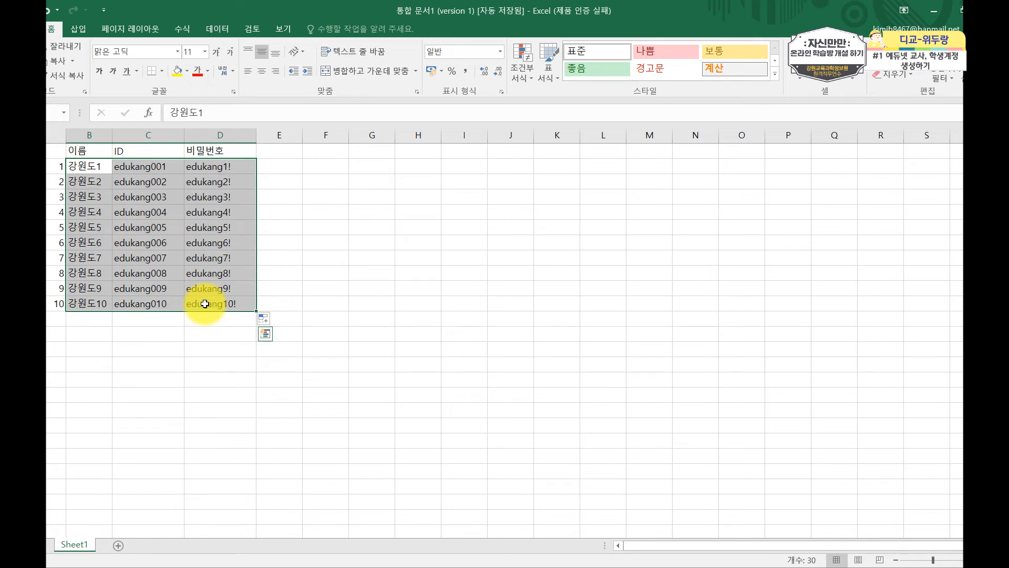
key("ctrl+c")
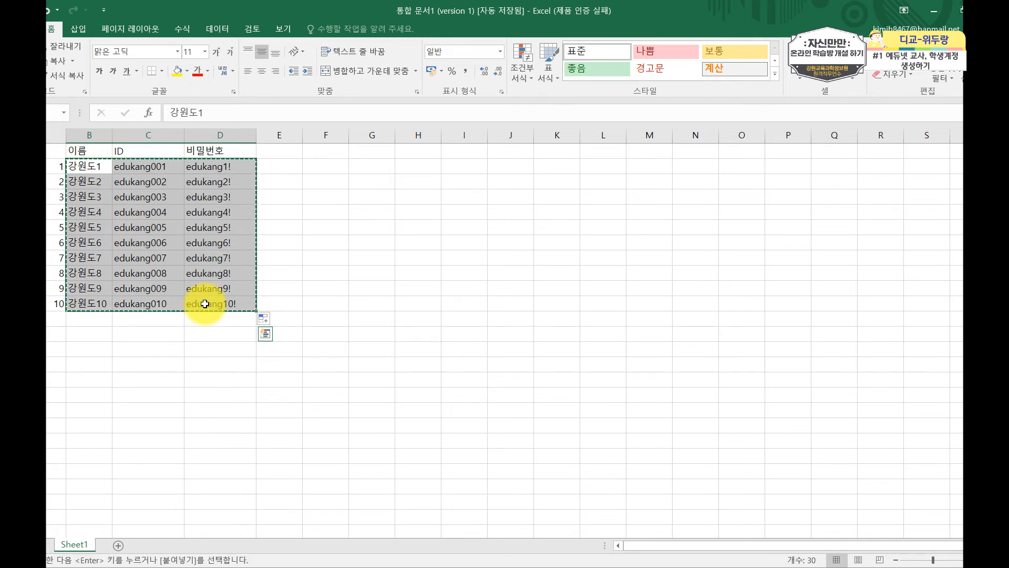
key("alt+Tab")
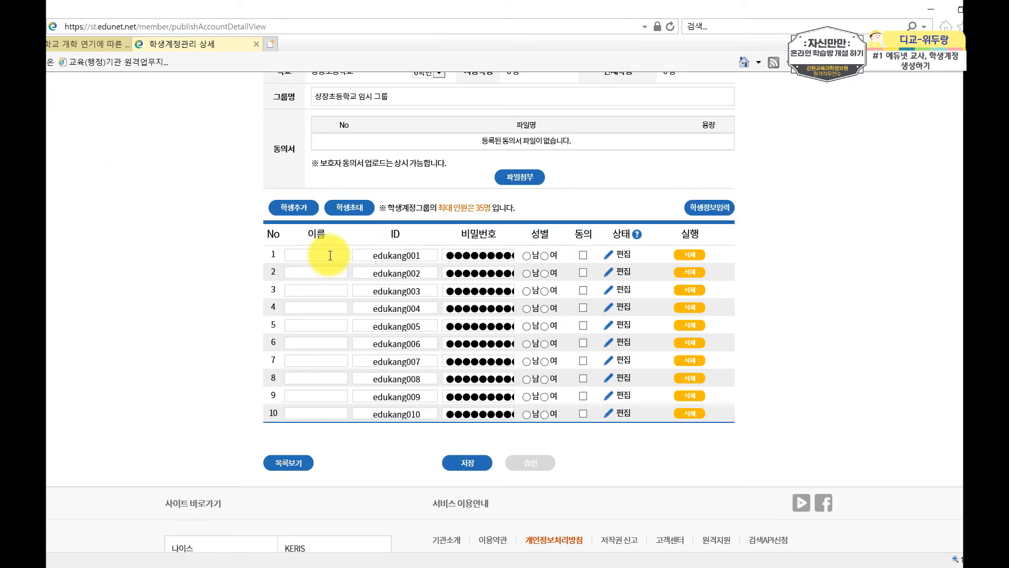
Paste the copied student details into the form and set all ten students' gender to 남.
left_click(298, 255)
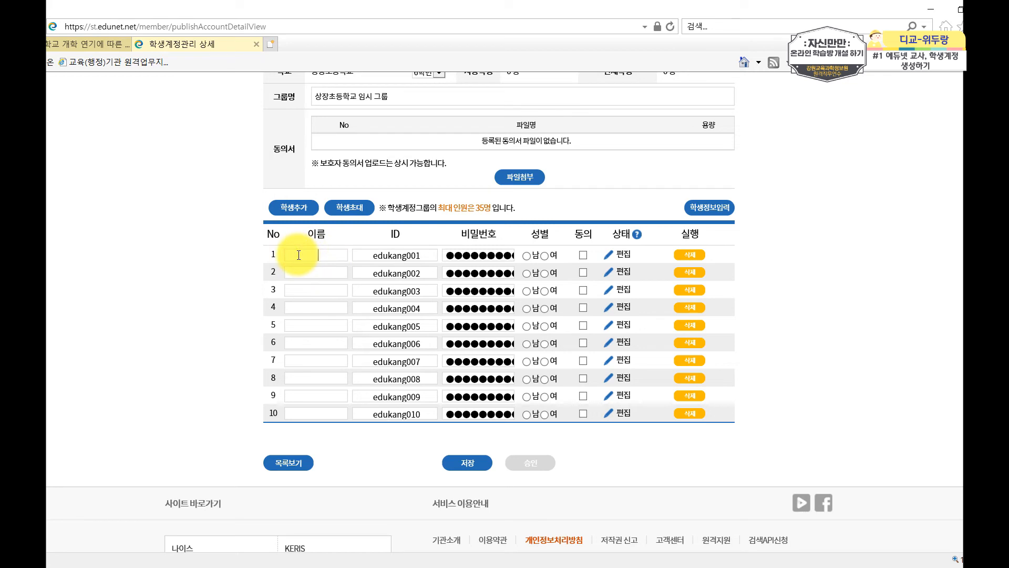
key("ctrl+v")
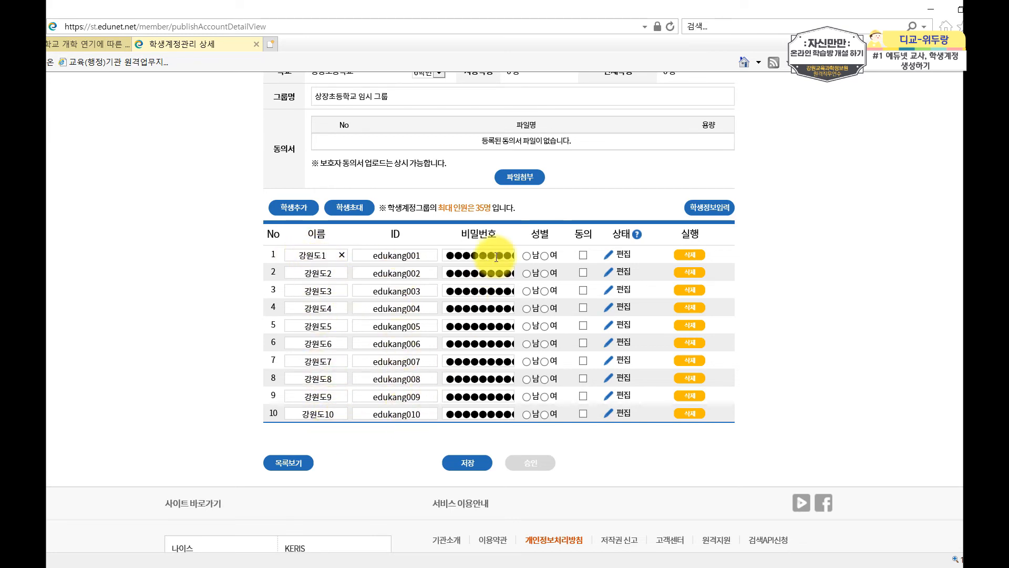
mouse_move(490, 401)
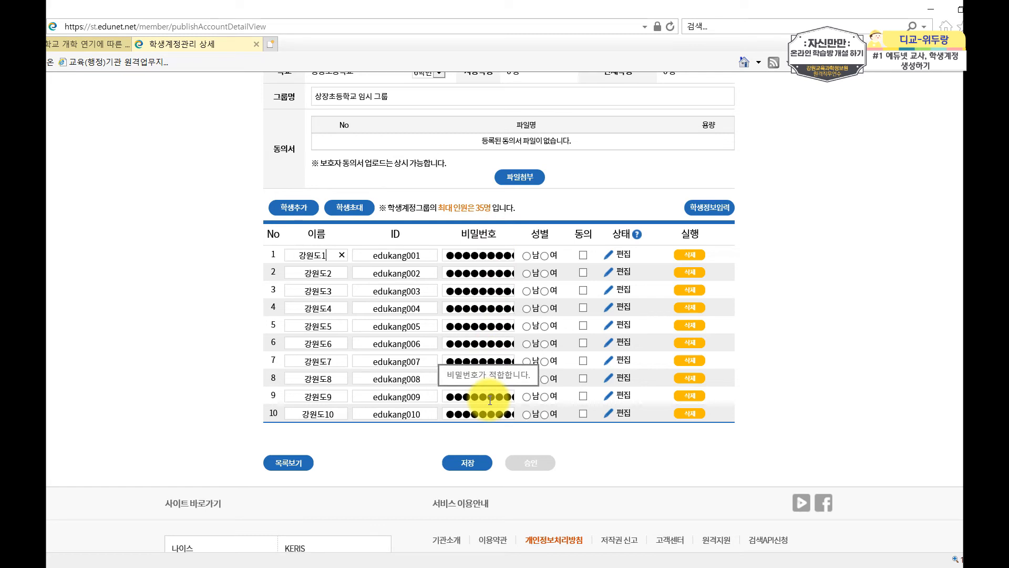
left_click(527, 255)
left_click(527, 274)
left_click(527, 290)
left_click(527, 308)
left_click(527, 326)
left_click(527, 343)
left_click(527, 362)
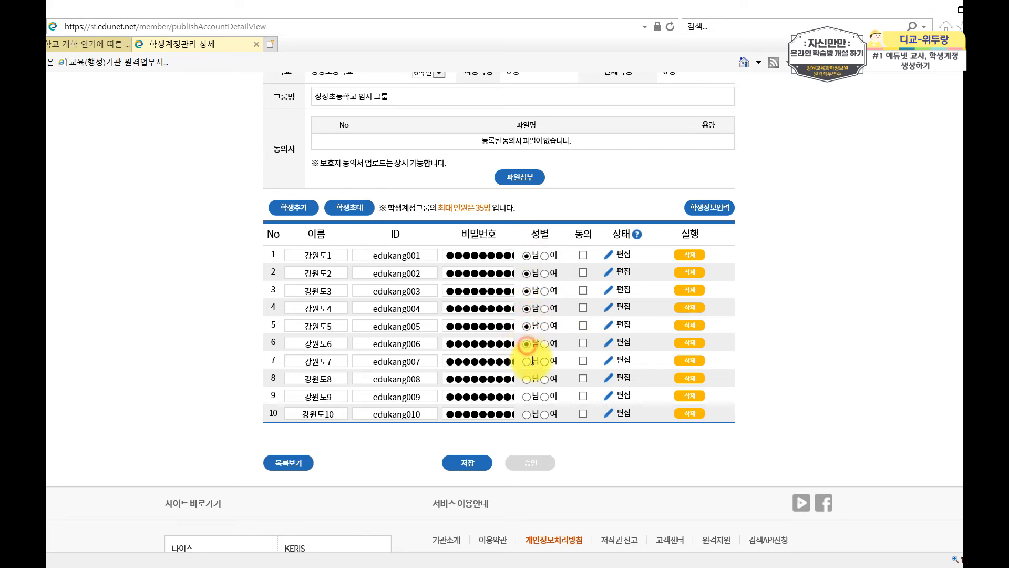
left_click(527, 379)
left_click(527, 396)
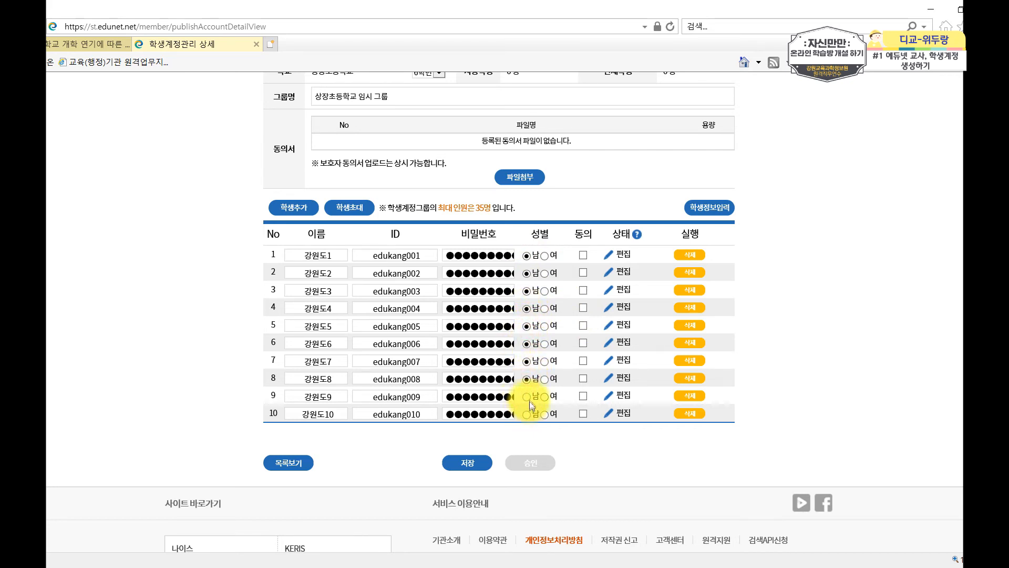
left_click(526, 414)
Tick 동의 for all ten students.
left_click(583, 255)
left_click(583, 273)
left_click(584, 291)
left_click(583, 308)
left_click(584, 326)
left_click(584, 344)
left_click(584, 361)
left_click(584, 378)
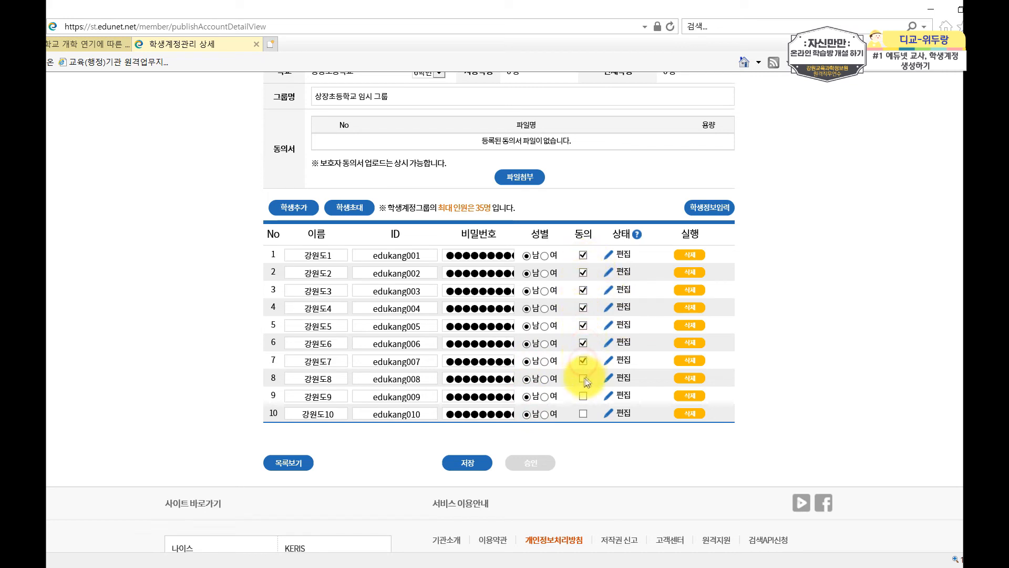
left_click(584, 396)
left_click(584, 414)
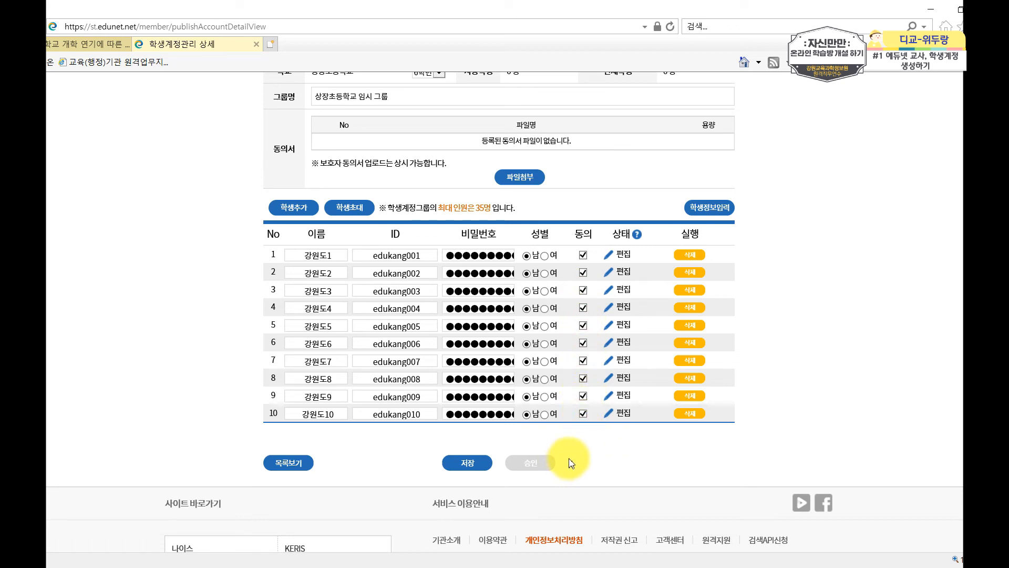
Save the ten accounts, confirm the message, and return to the group list via 목록보기.
left_click(473, 463)
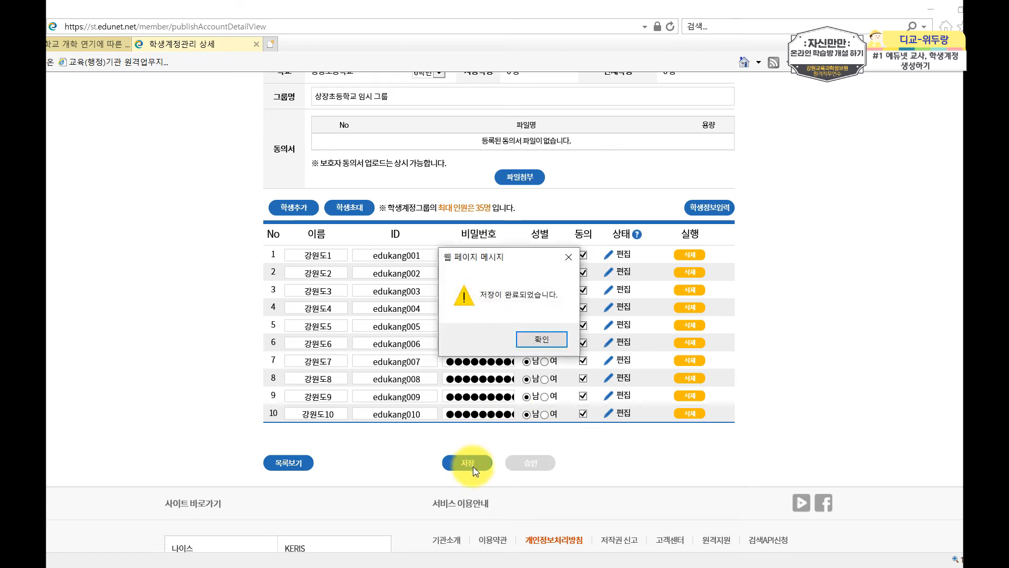
left_click(542, 339)
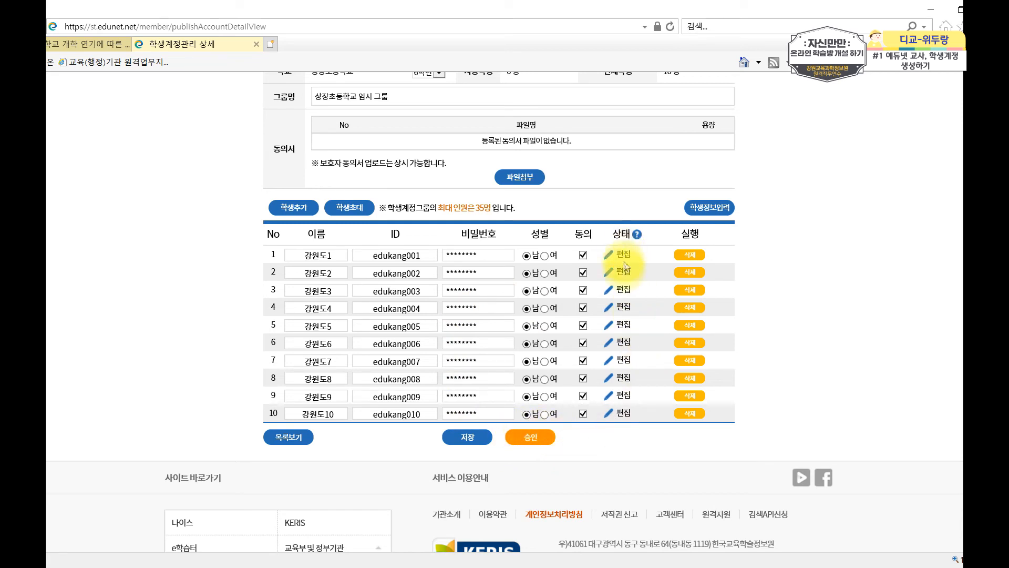
left_click(289, 439)
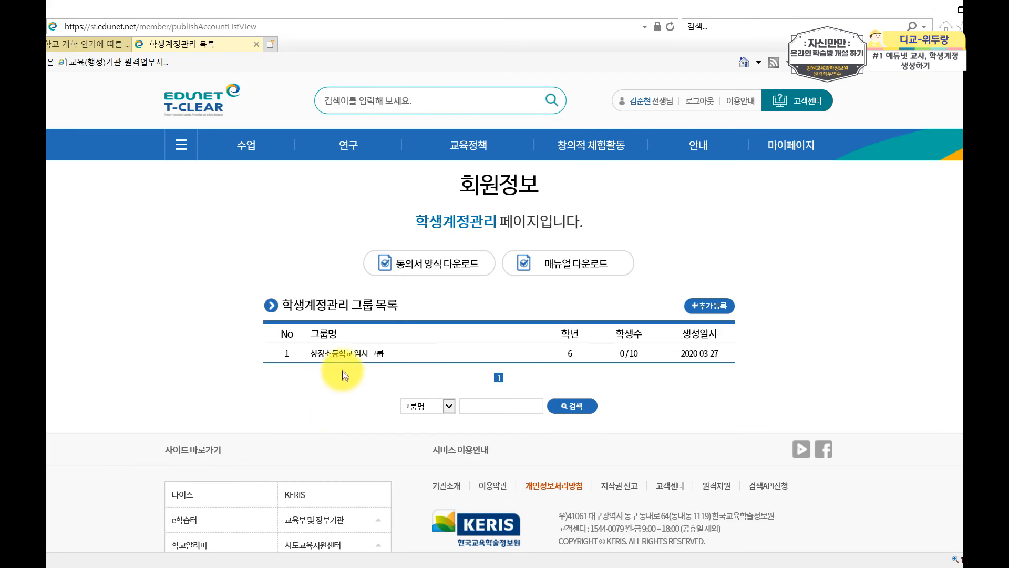
Open 상장초등학교 임시 그룹 and approve all ten accounts, acknowledging the 10건 중 10승인 완료 message.
left_click(350, 359)
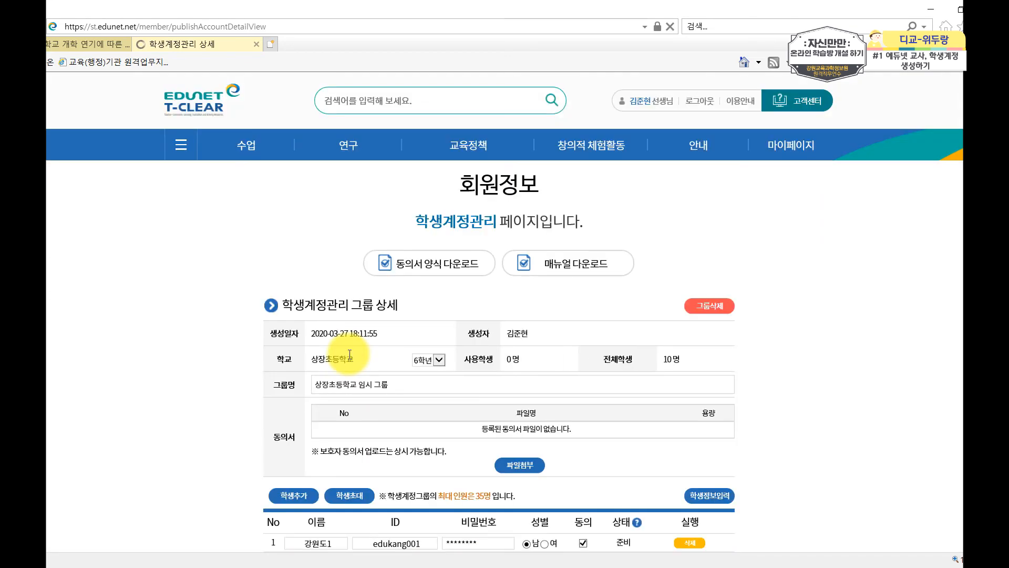
scroll(699, 431, "down", 5)
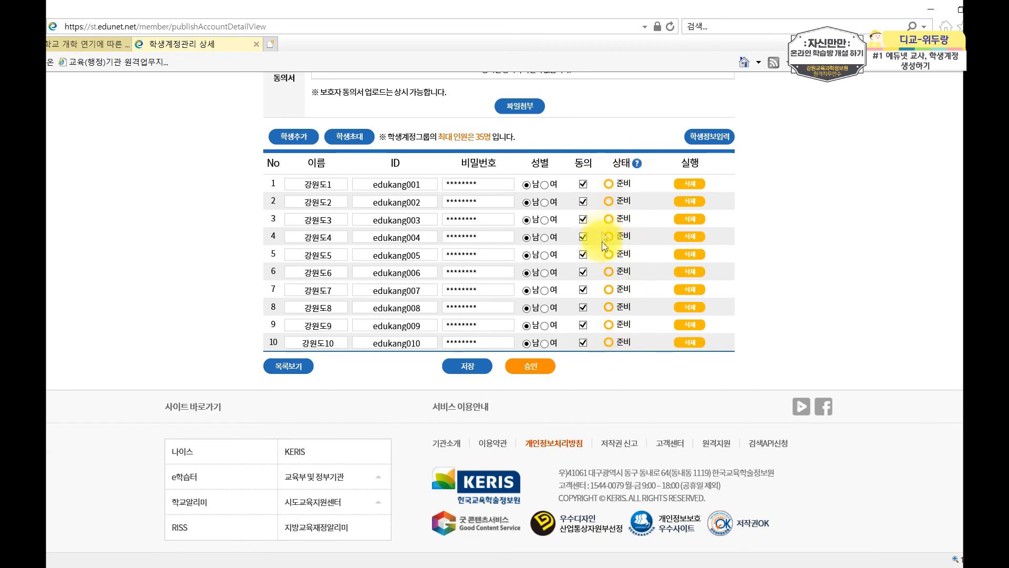
left_click(543, 372)
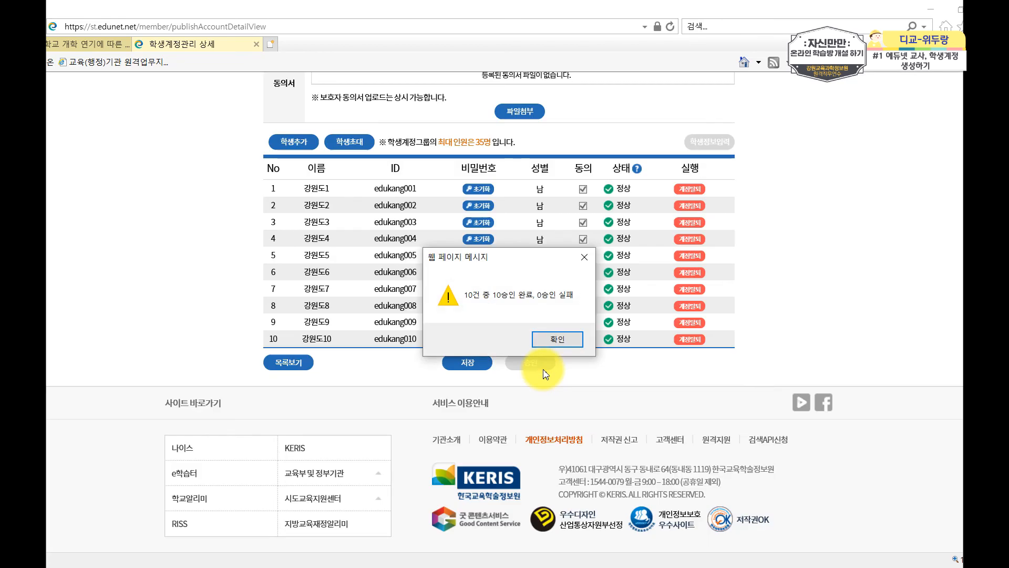
left_click(558, 339)
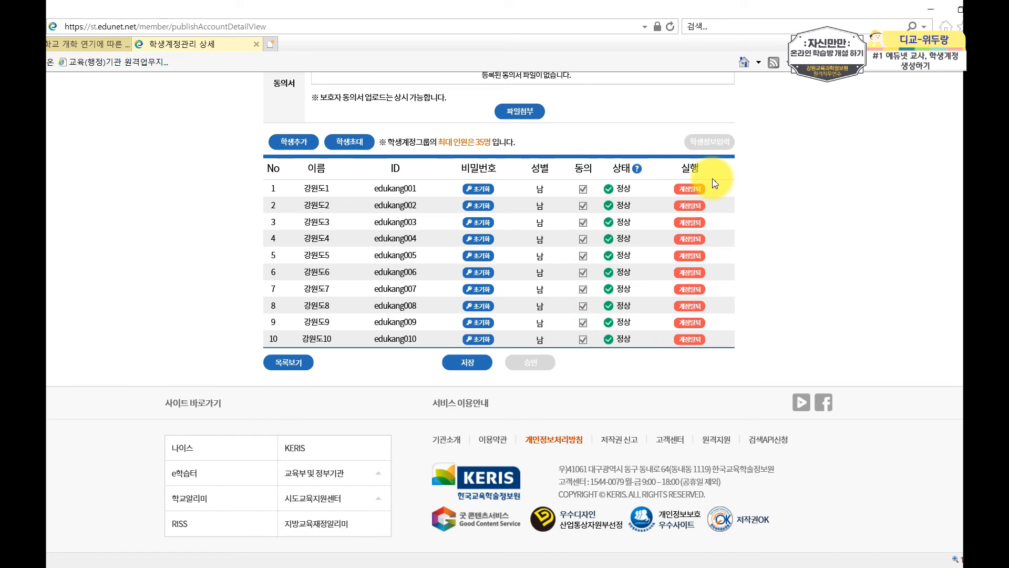
scroll(419, 424, "up", 3)
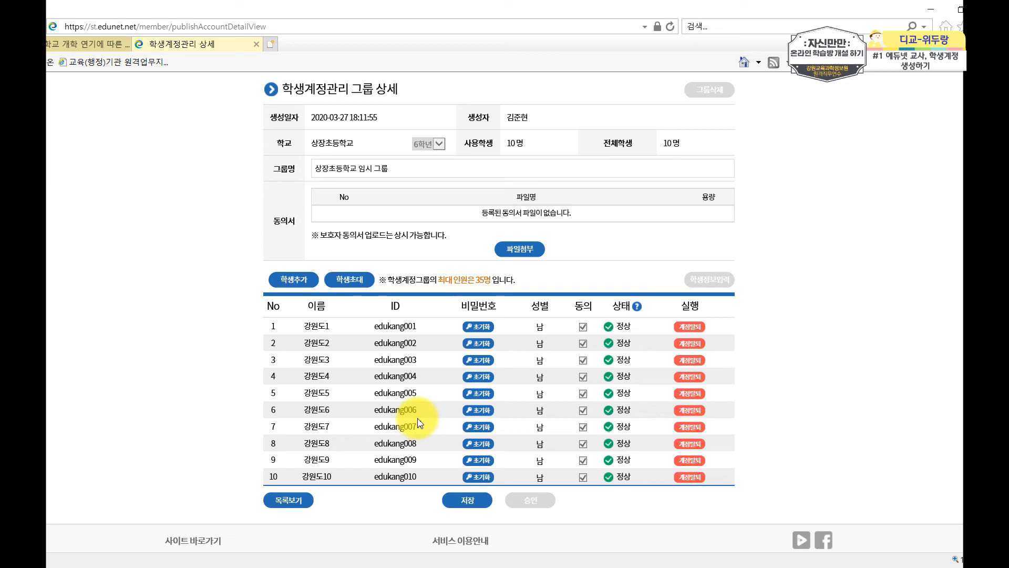
Through 학생초대, search an existing student by name and invite them into the group as row 11.
left_click(361, 284)
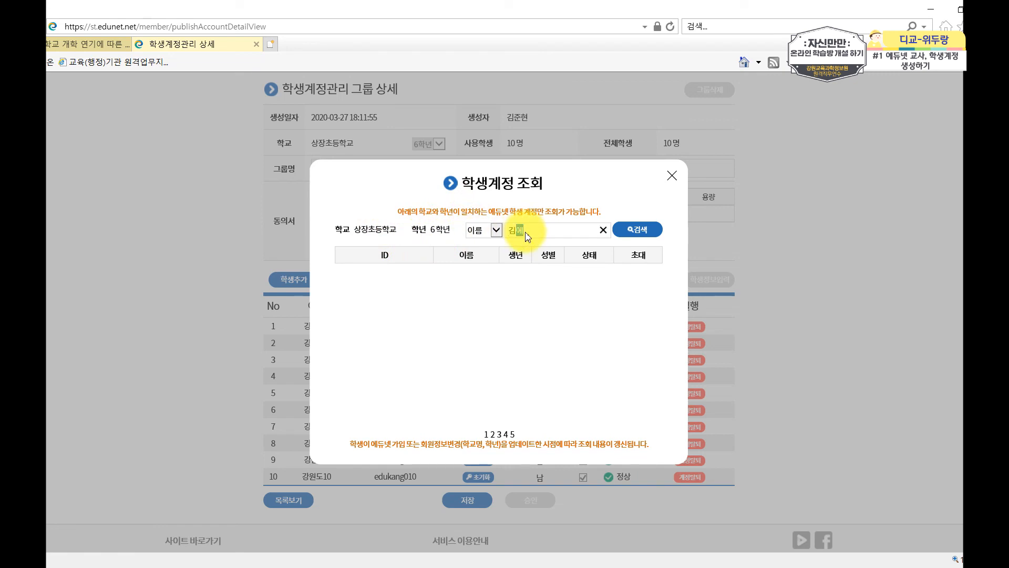
left_click(649, 229)
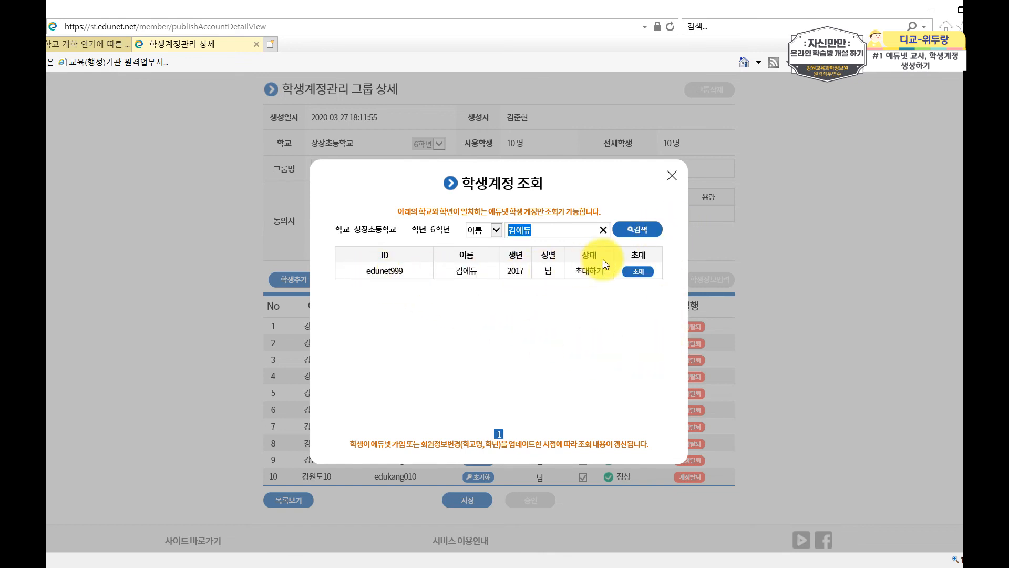
left_click(639, 272)
left_click(672, 176)
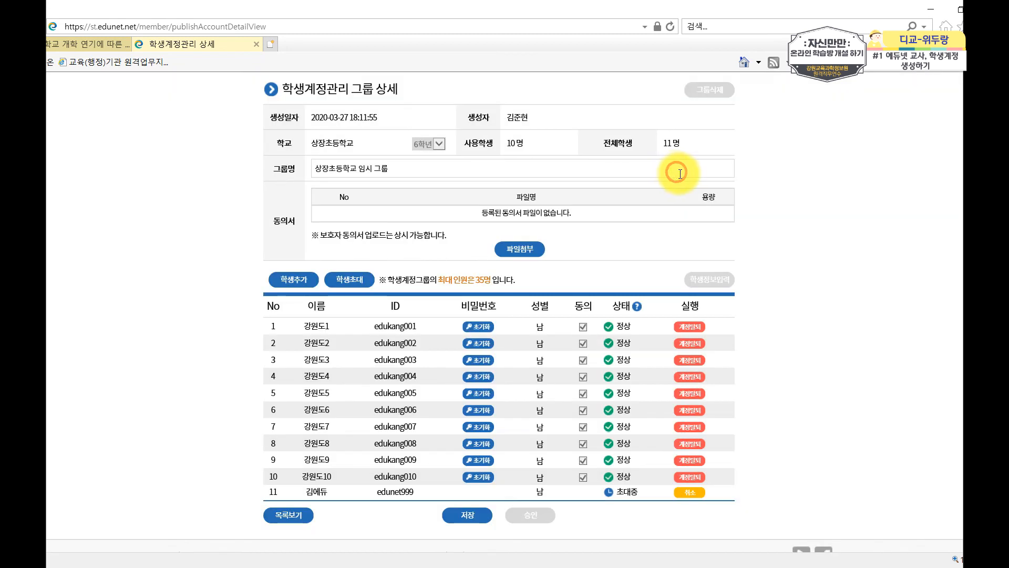
scroll(736, 210, "down", 2)
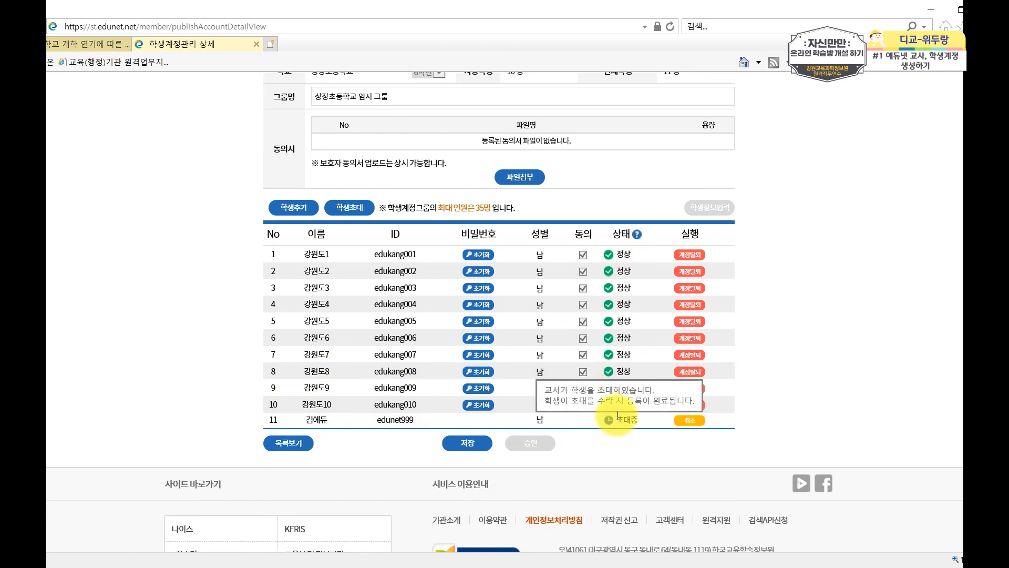
mouse_move(636, 422)
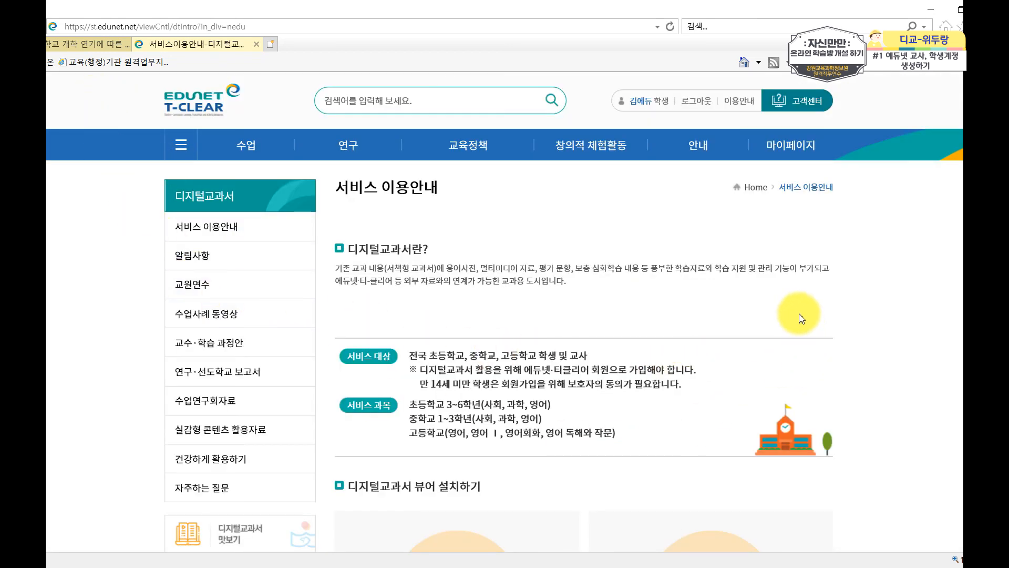
As the student, verify the account password in 회원정보변경 and accept the teacher's management request.
left_click(648, 108)
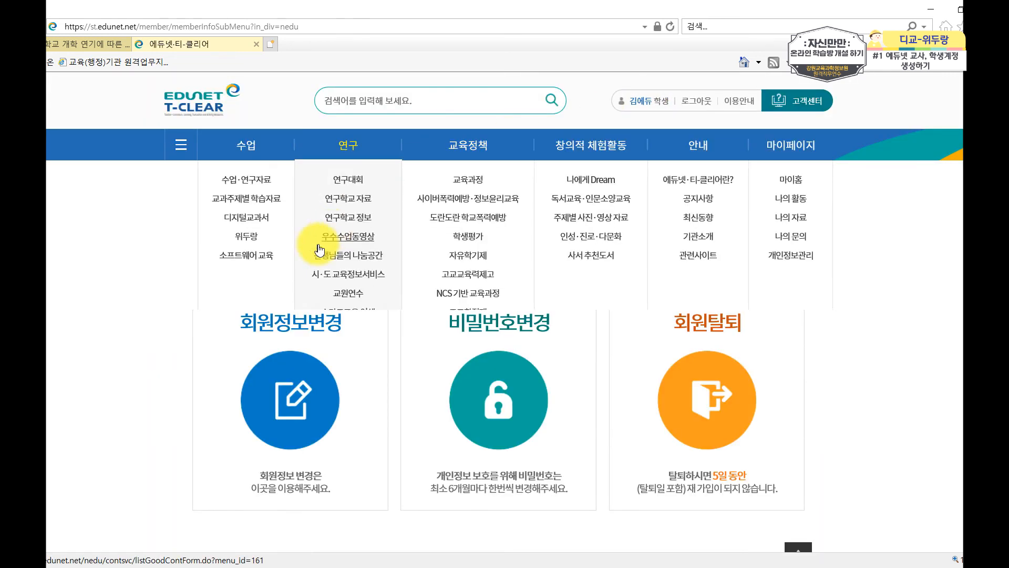
left_click(315, 419)
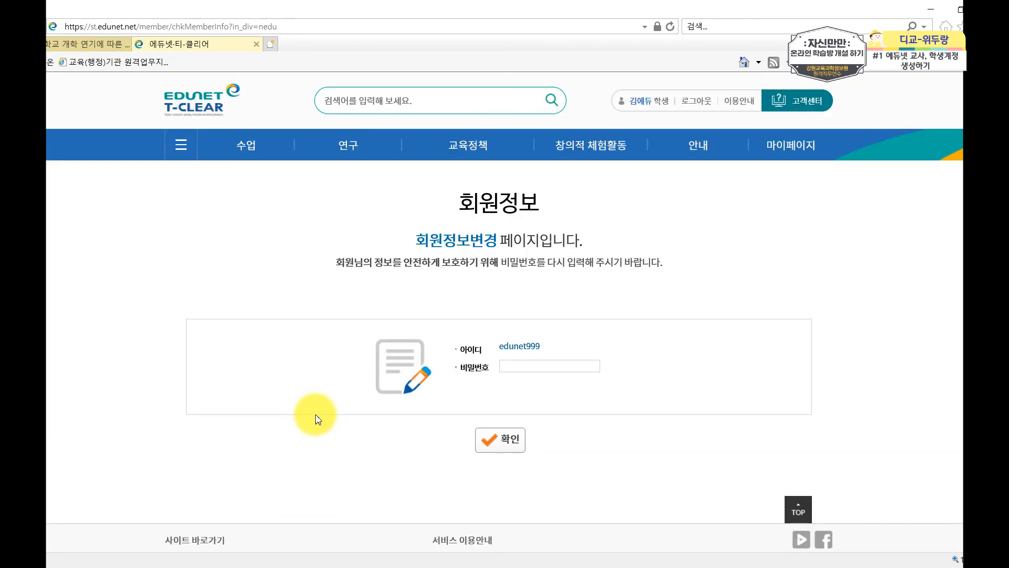
left_click(517, 368)
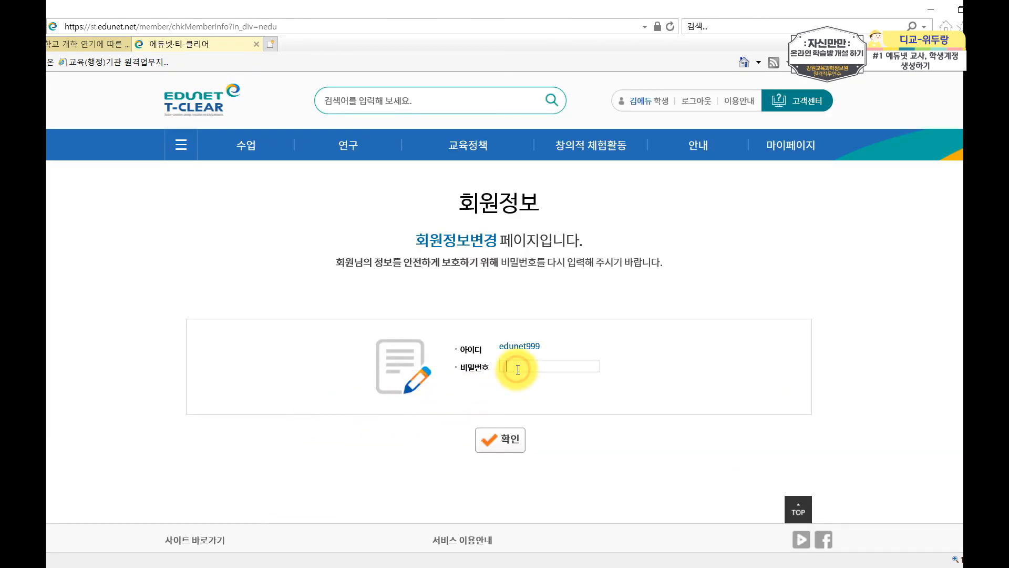
type("●●●●●●●●●●●●")
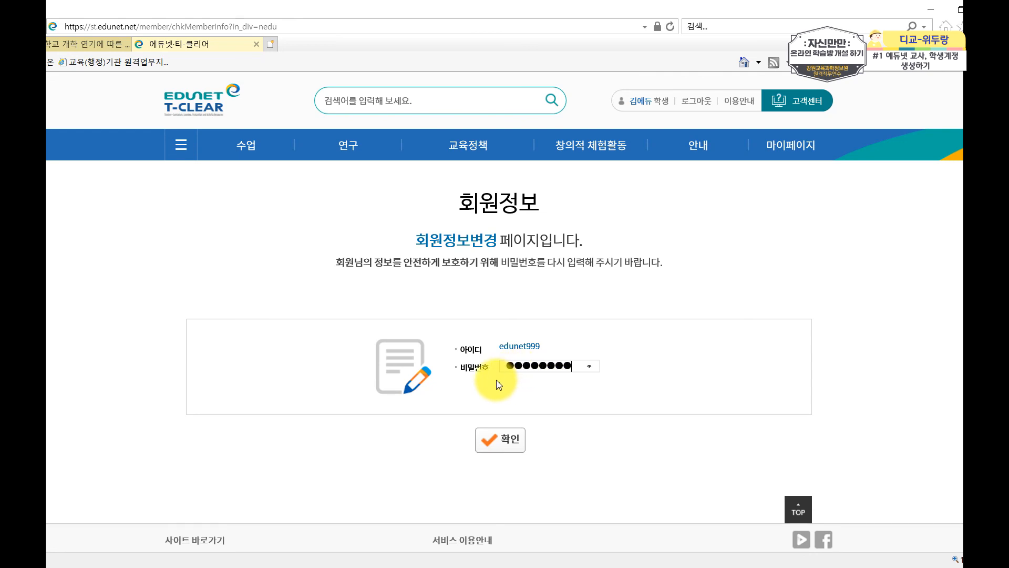
left_click(503, 444)
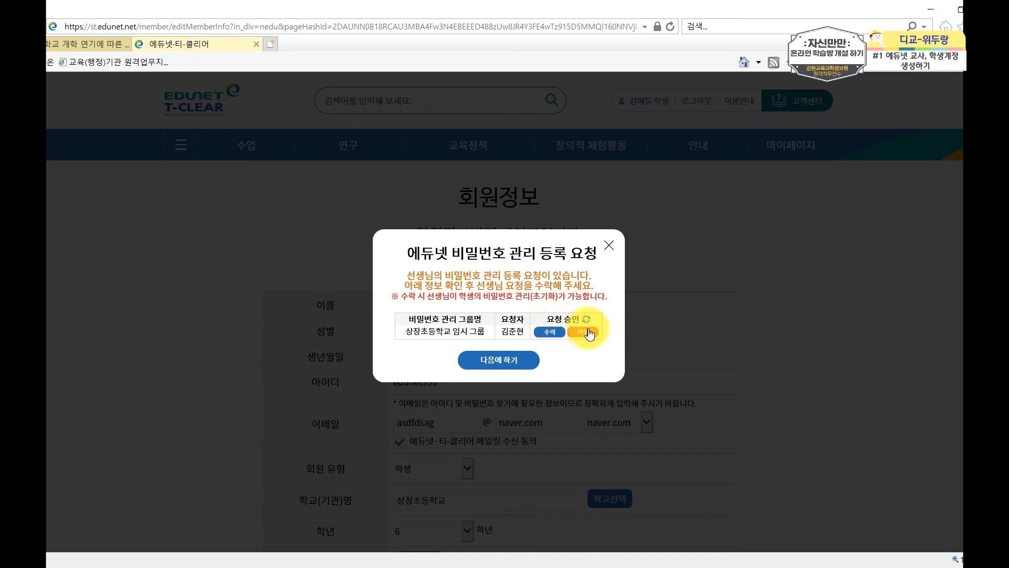
left_click(552, 338)
left_click(541, 346)
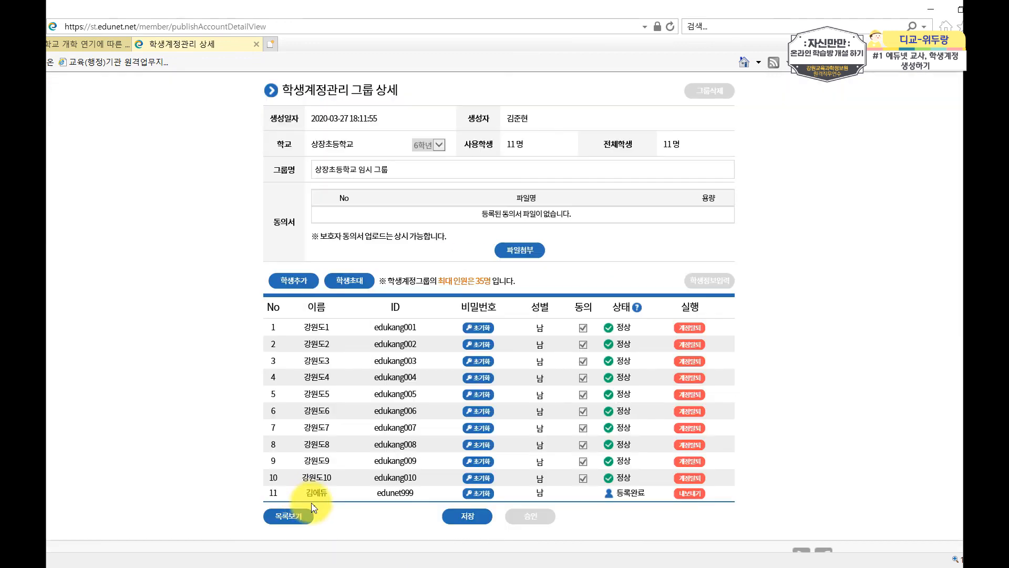